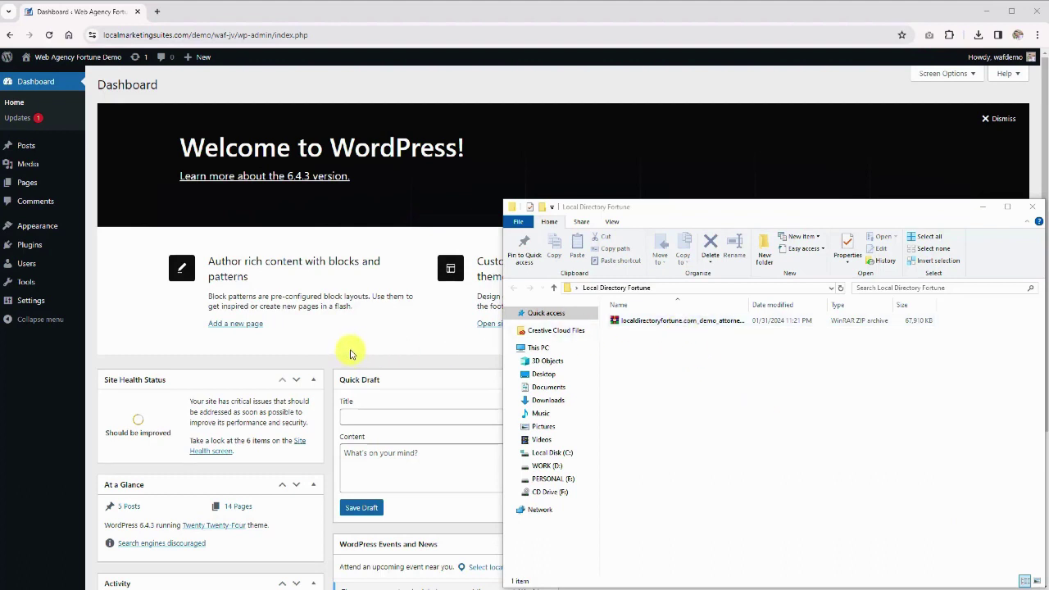
# Search the plugin directory for "wpvivid backup", and install and activate Migration, Backup, Staging – WPvivid
pyautogui.click(350, 353)
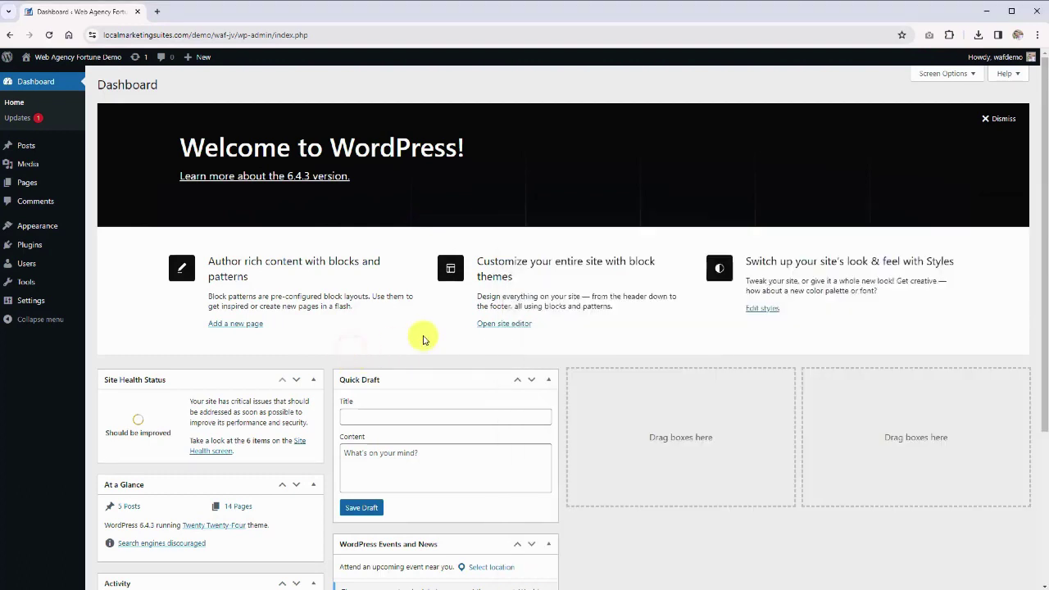
pyautogui.click(47, 244)
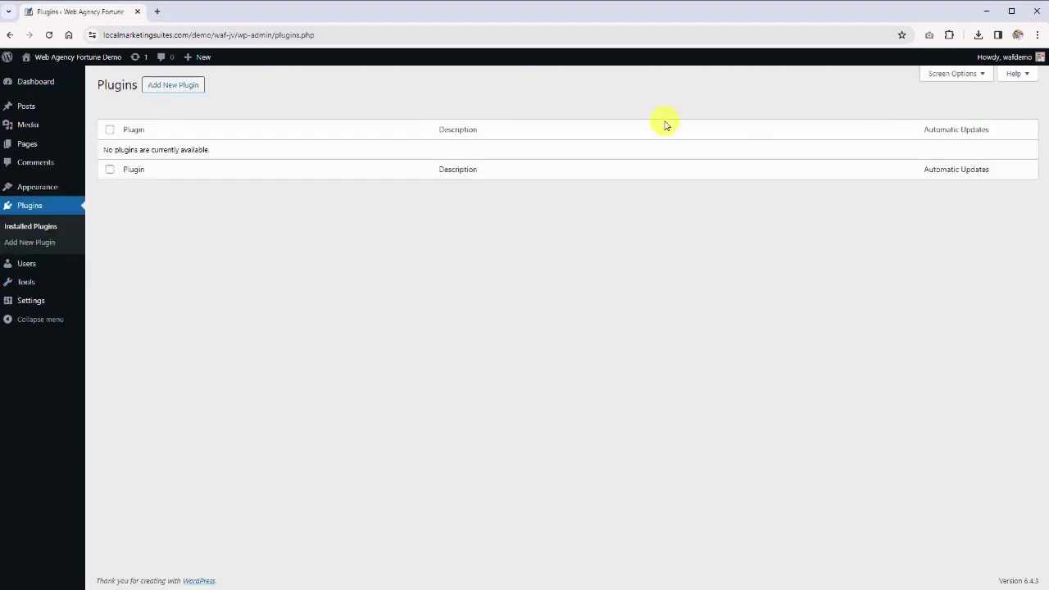
pyautogui.click(184, 88)
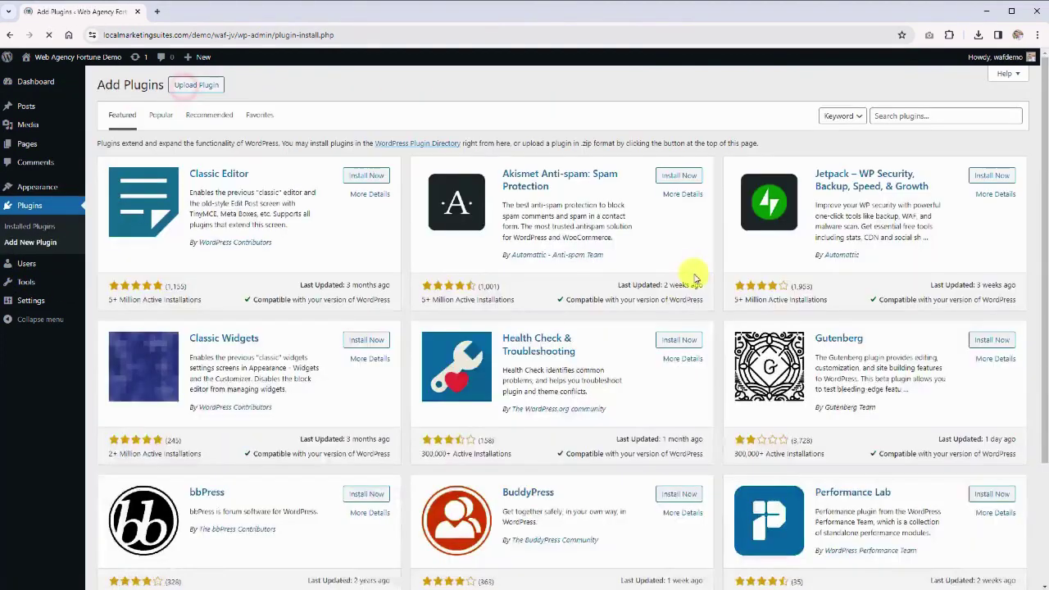
pyautogui.click(897, 114)
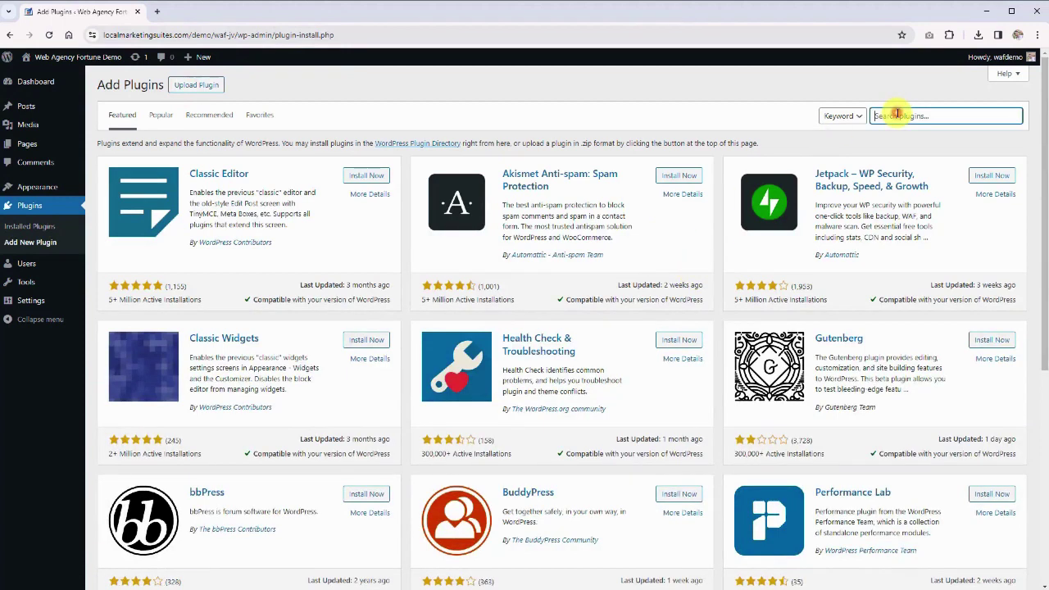
pyautogui.write('wpvivid backup')
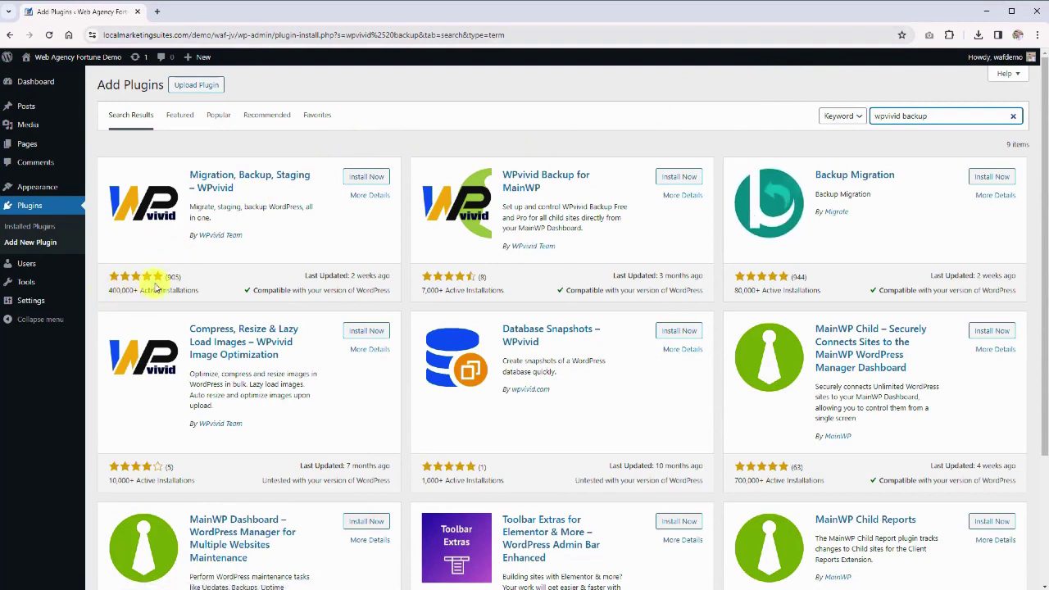
pyautogui.click(364, 178)
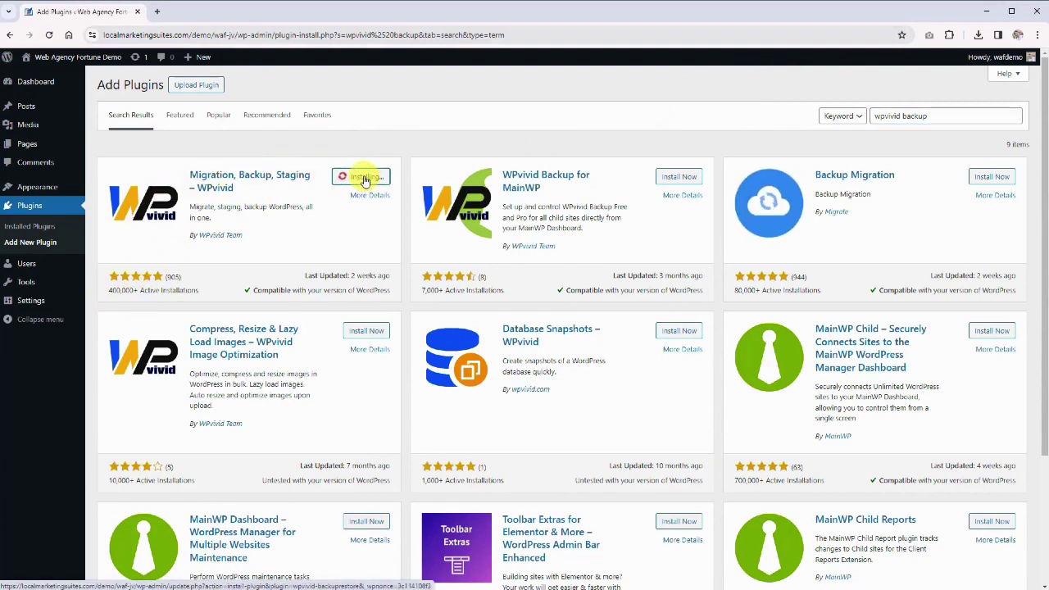
pyautogui.click(361, 174)
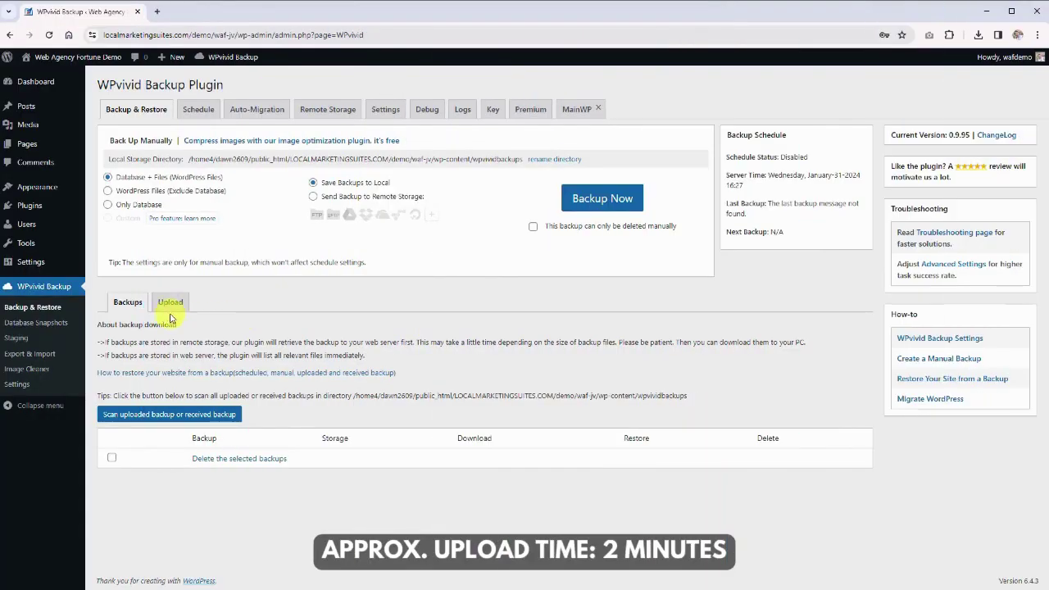
# Upload the localdirectoryfortune.com demo backup ZIP from the Local Directory Fortune folder to WPvivid Backup
pyautogui.click(168, 303)
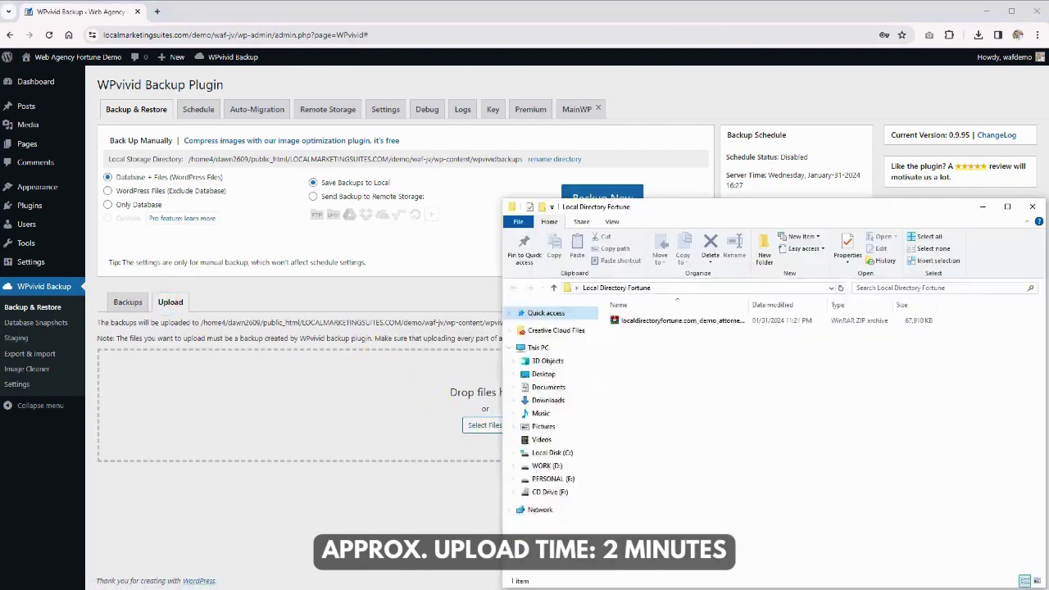
pyautogui.click(644, 323)
pyautogui.moveTo(644, 323); pyautogui.dragTo(350, 402)
pyautogui.click(115, 502)
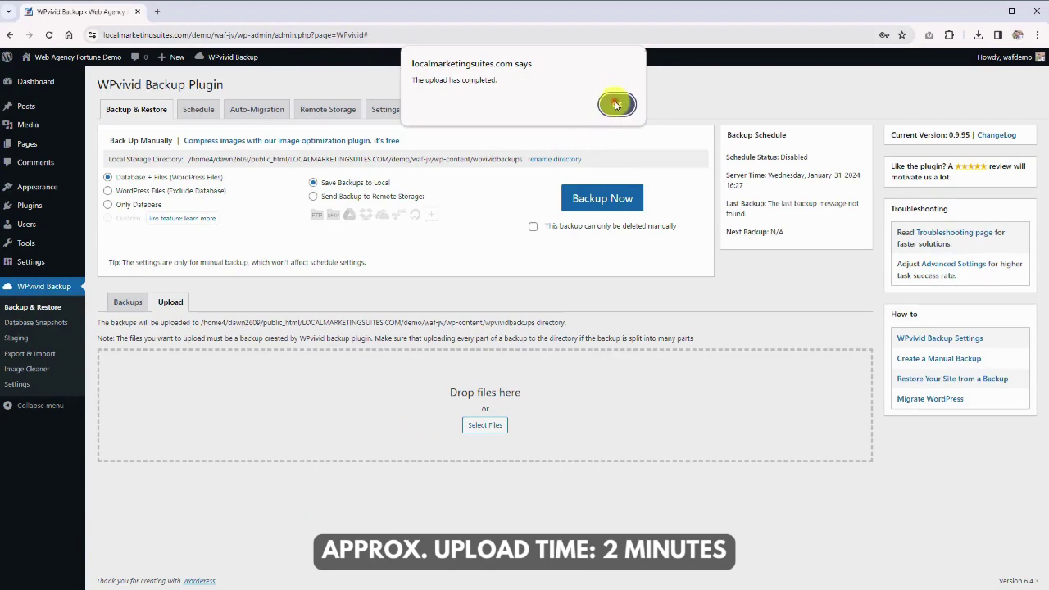
pyautogui.click(617, 105)
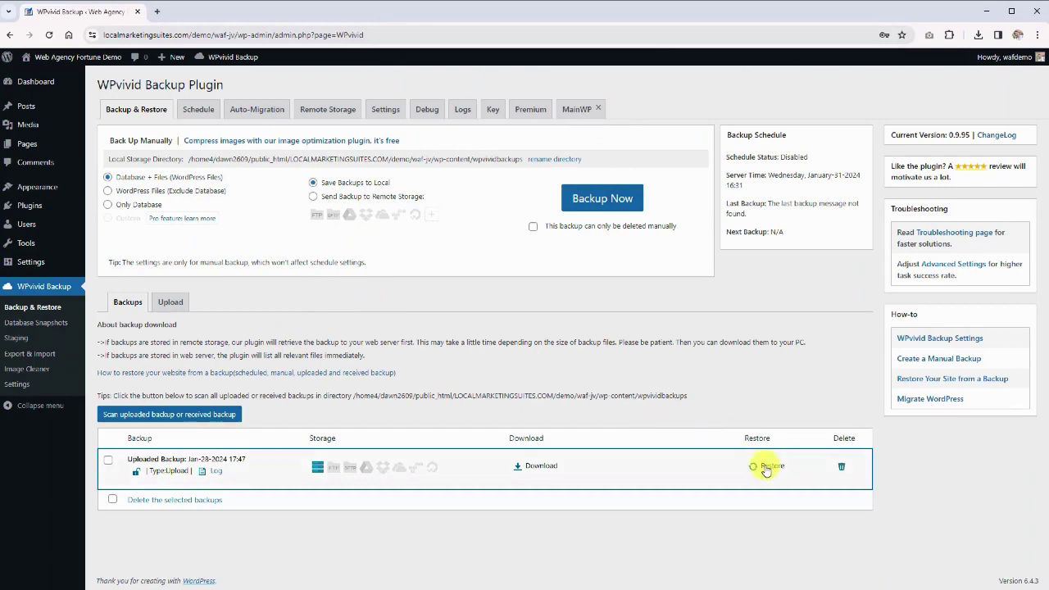
# Restore the site from the uploaded Jan-28-2024 17:47 backup
pyautogui.click(770, 469)
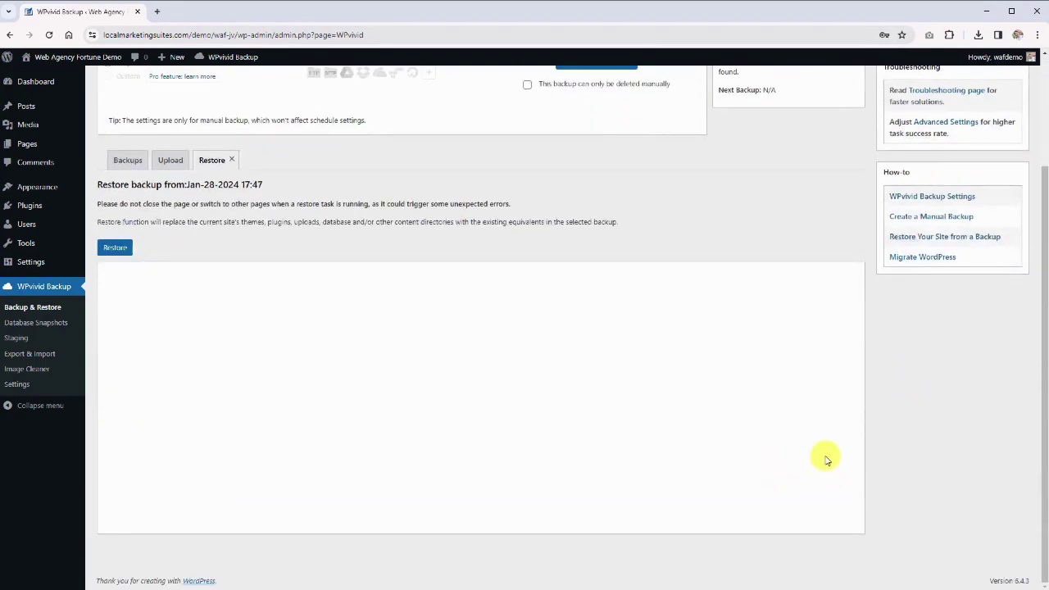
pyautogui.click(115, 246)
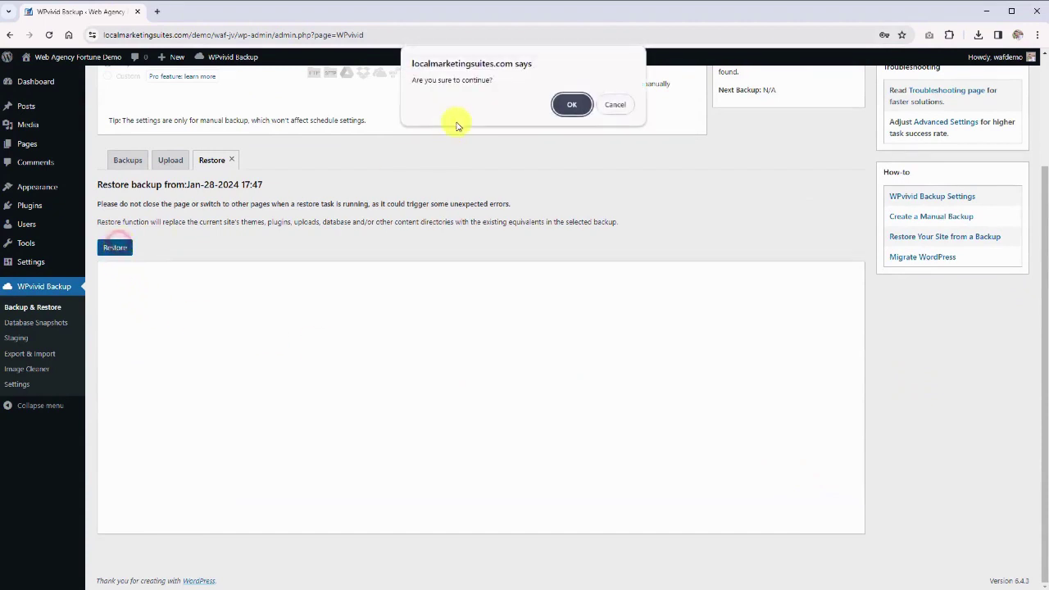
pyautogui.click(571, 104)
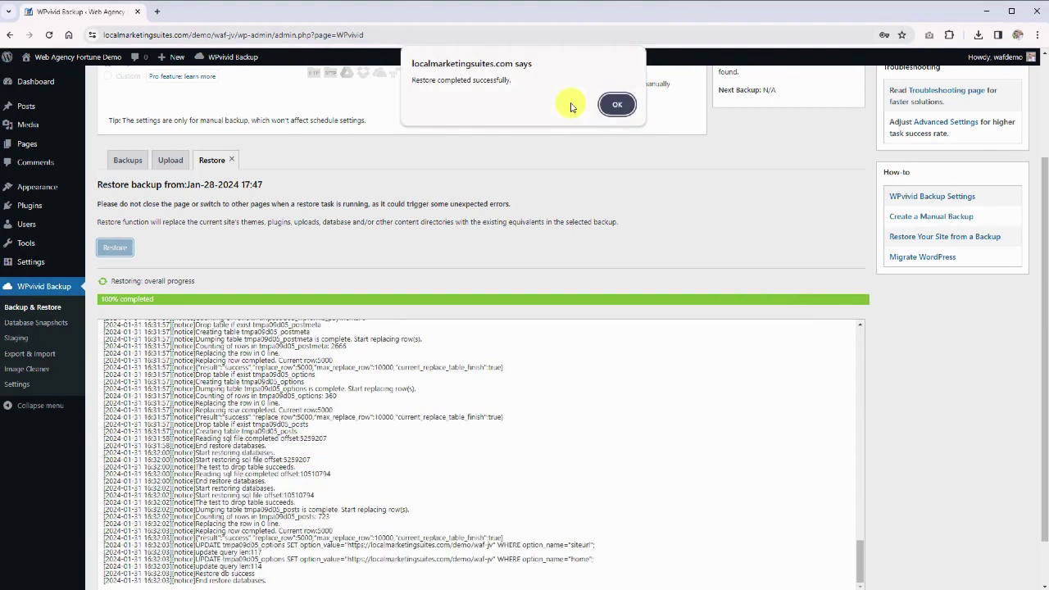
pyautogui.click(615, 102)
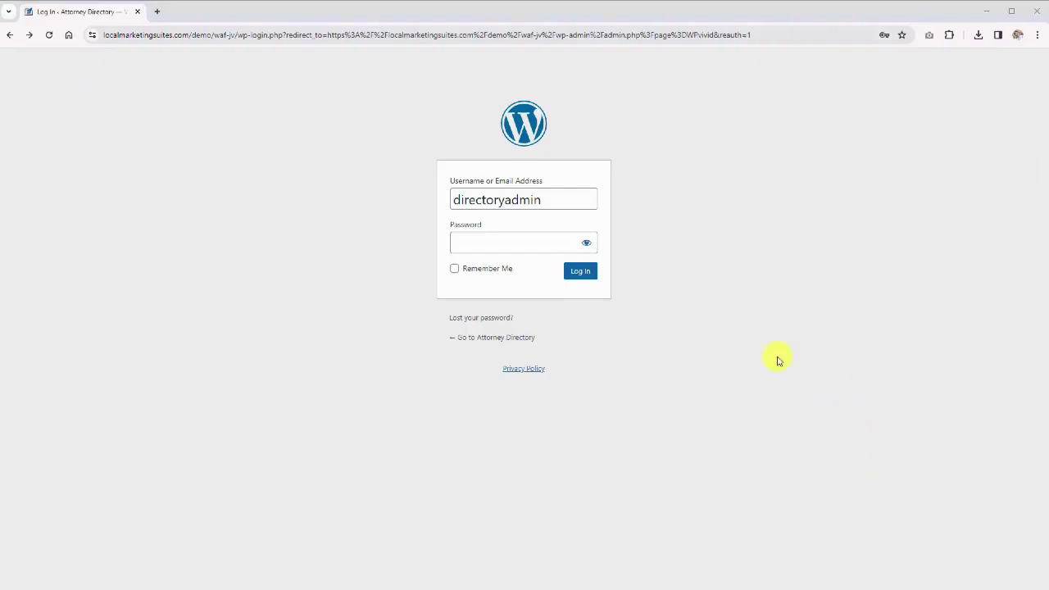
# Log back in to the restored site with the account password and dismiss the offer to save it
pyautogui.click(476, 241)
pyautogui.hotkey('ctrl', 'v')
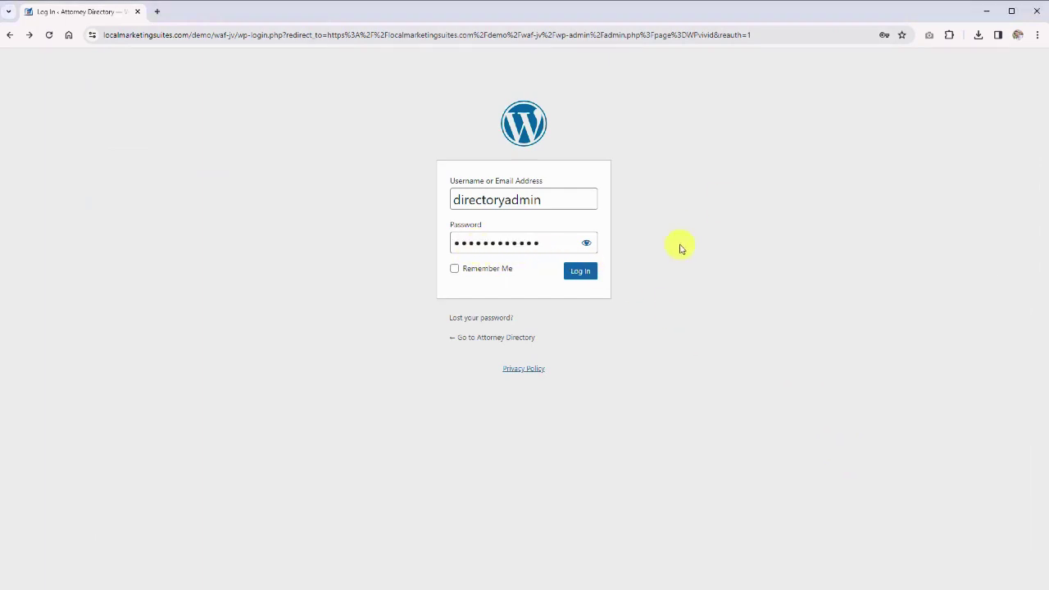
pyautogui.click(578, 274)
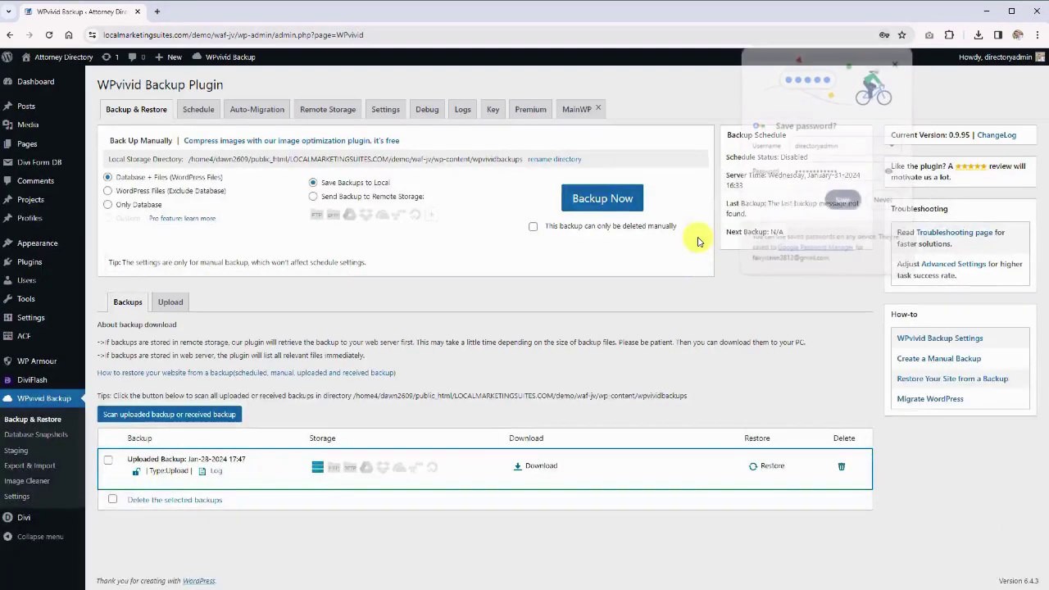
pyautogui.click(897, 62)
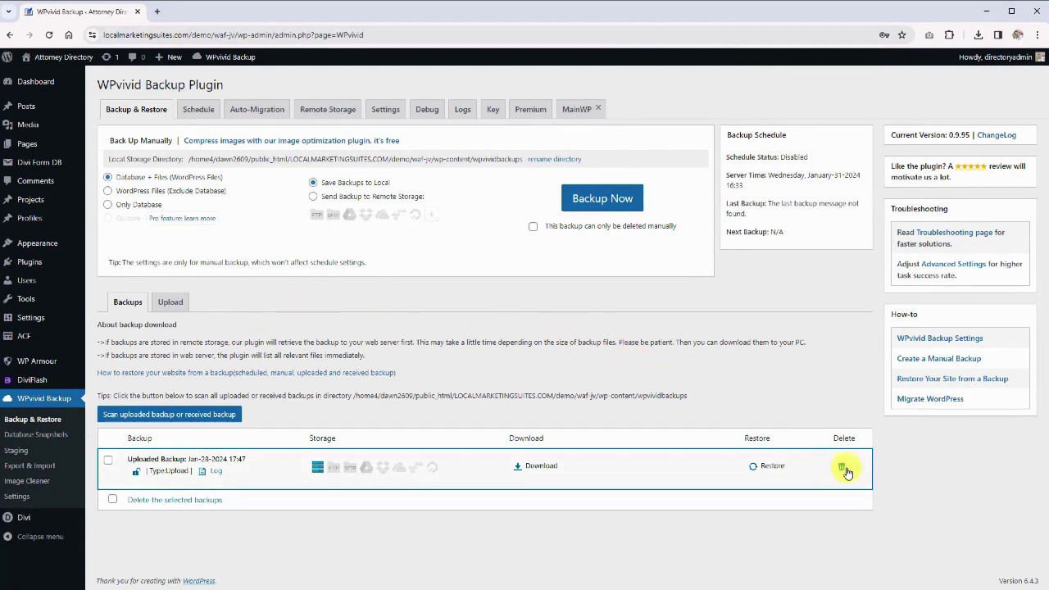
# Permanently delete the uploaded Jan-28-2024 17:47 backup from the backups list
pyautogui.click(844, 469)
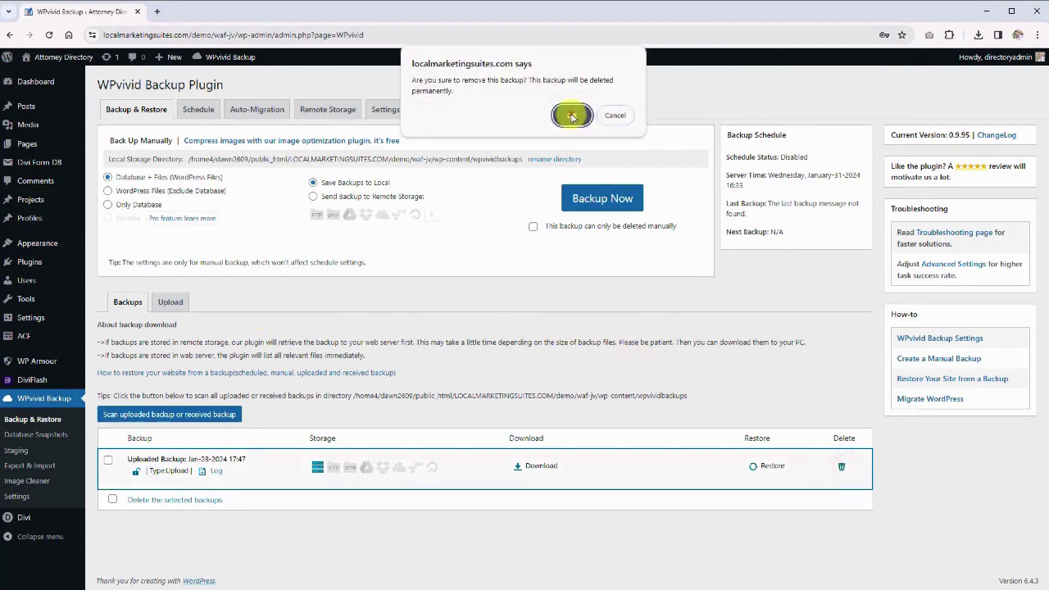
pyautogui.click(572, 115)
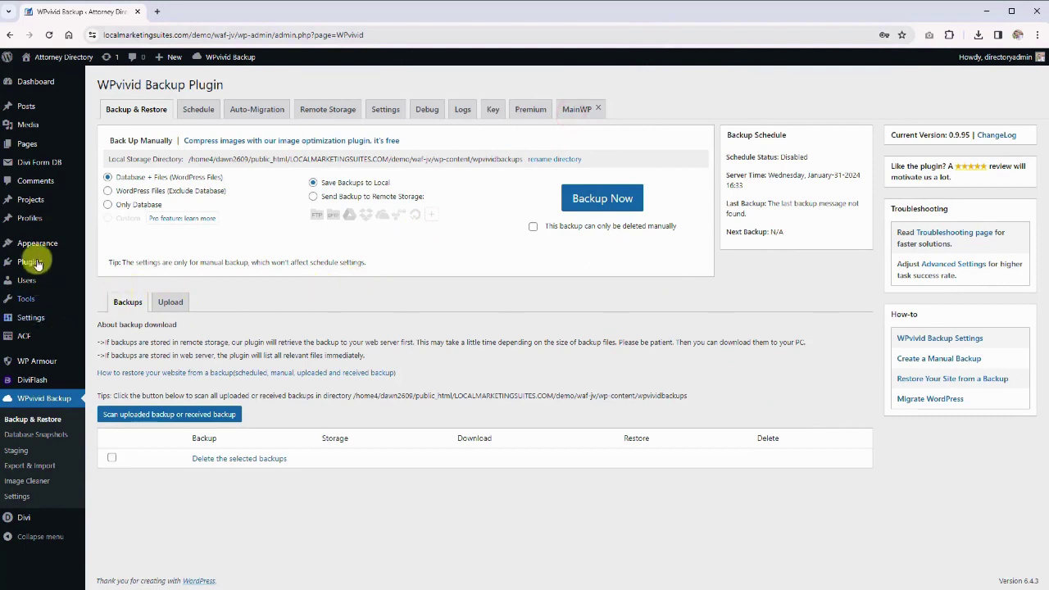
# Change the administrator account's username to newadmin in its user profile and save the username
pyautogui.click(63, 285)
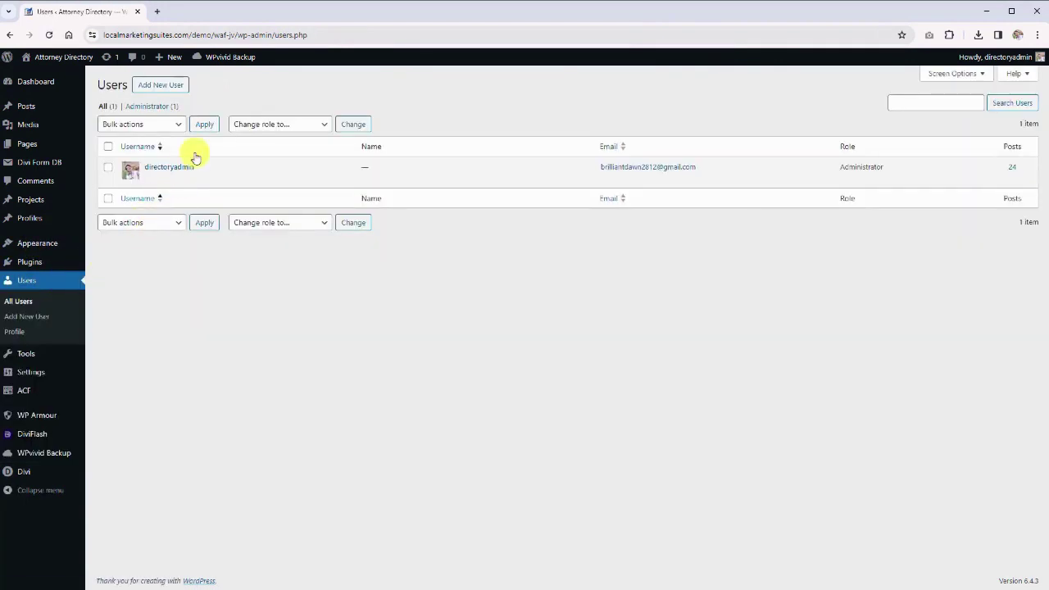
pyautogui.click(152, 179)
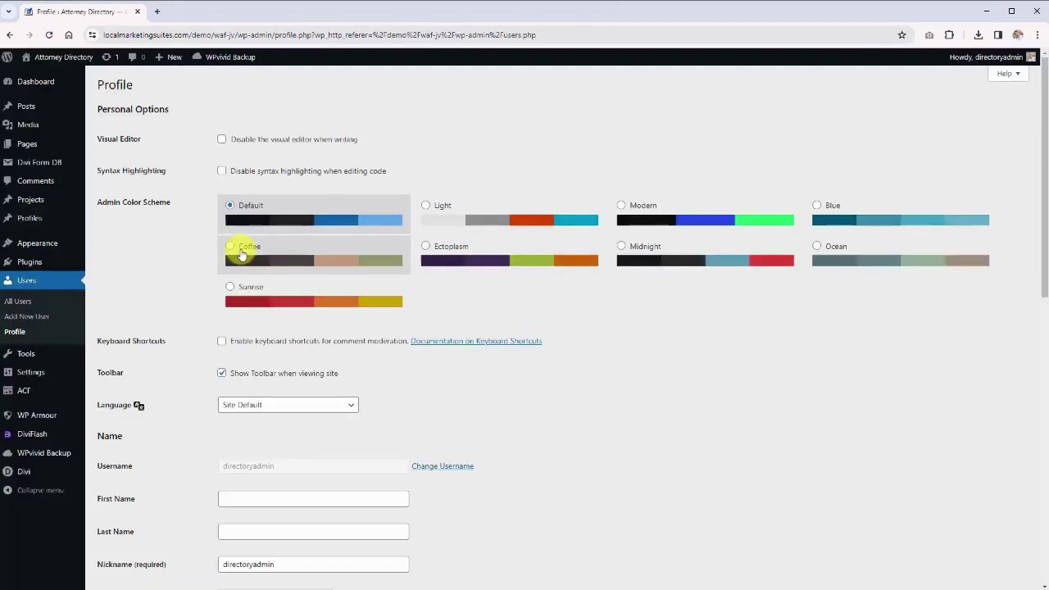
pyautogui.scroll(-3, 275, 313)
pyautogui.scroll(1, 283, 312)
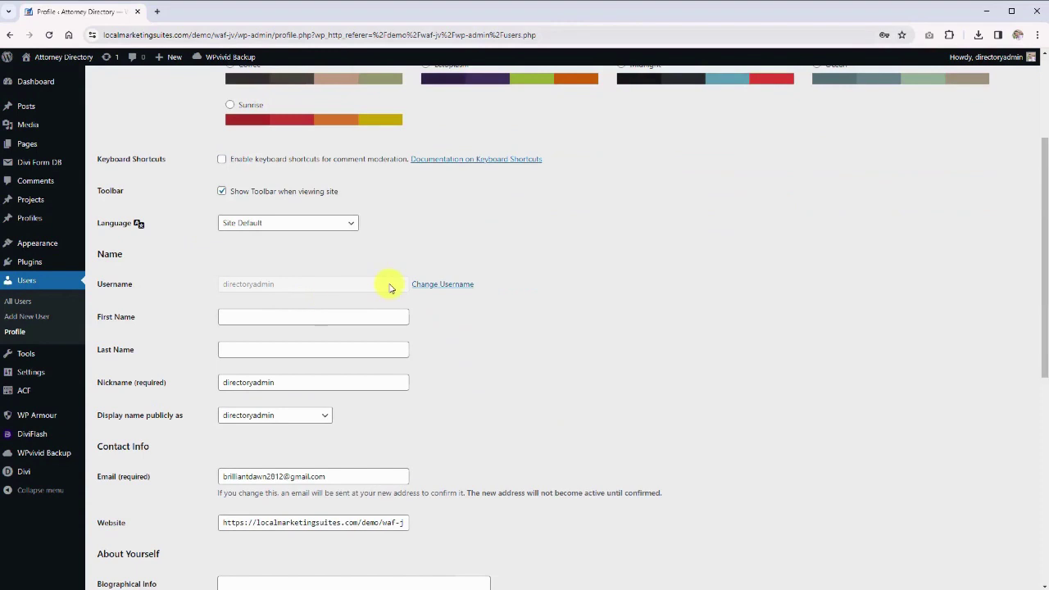
pyautogui.click(441, 284)
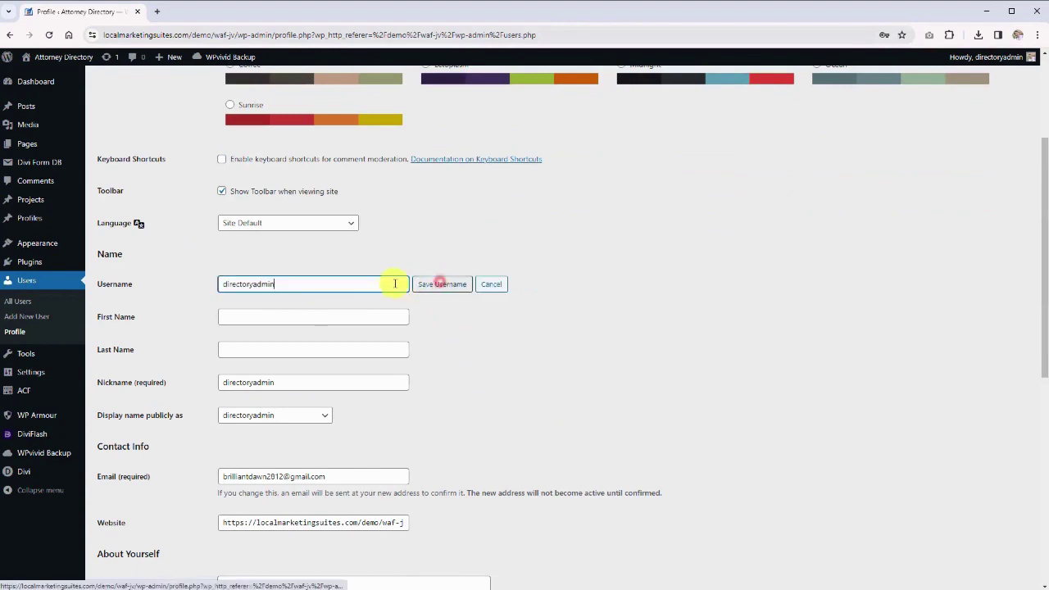
pyautogui.doubleClick(343, 280)
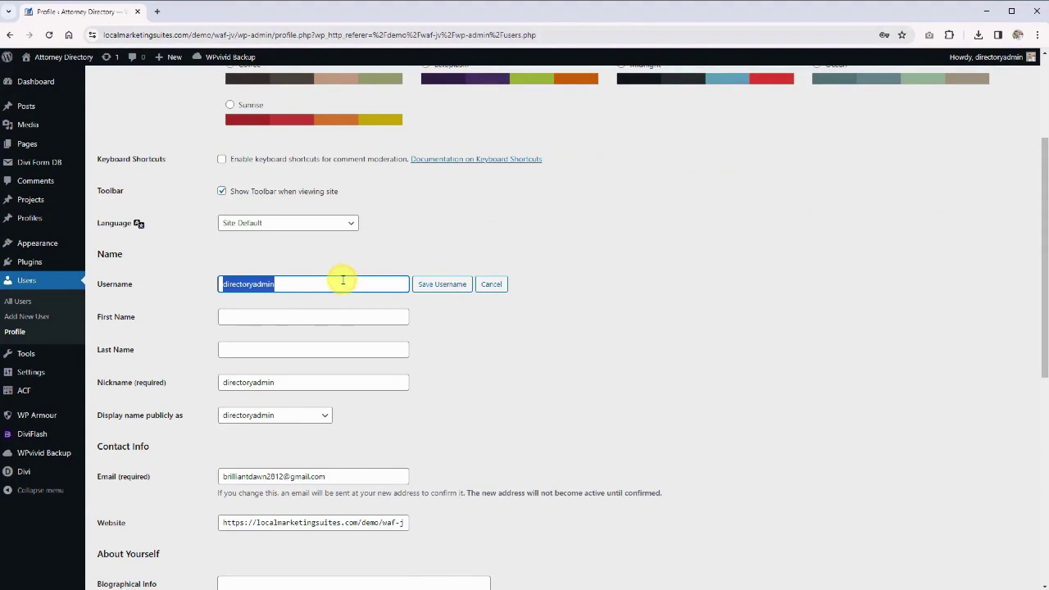
pyautogui.write('new')
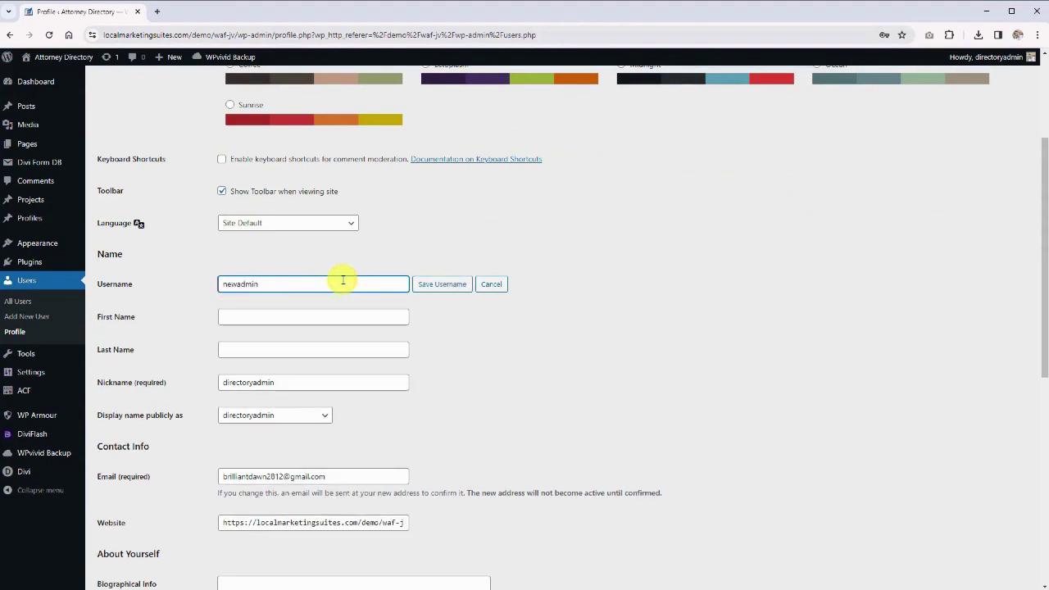
pyautogui.click(444, 283)
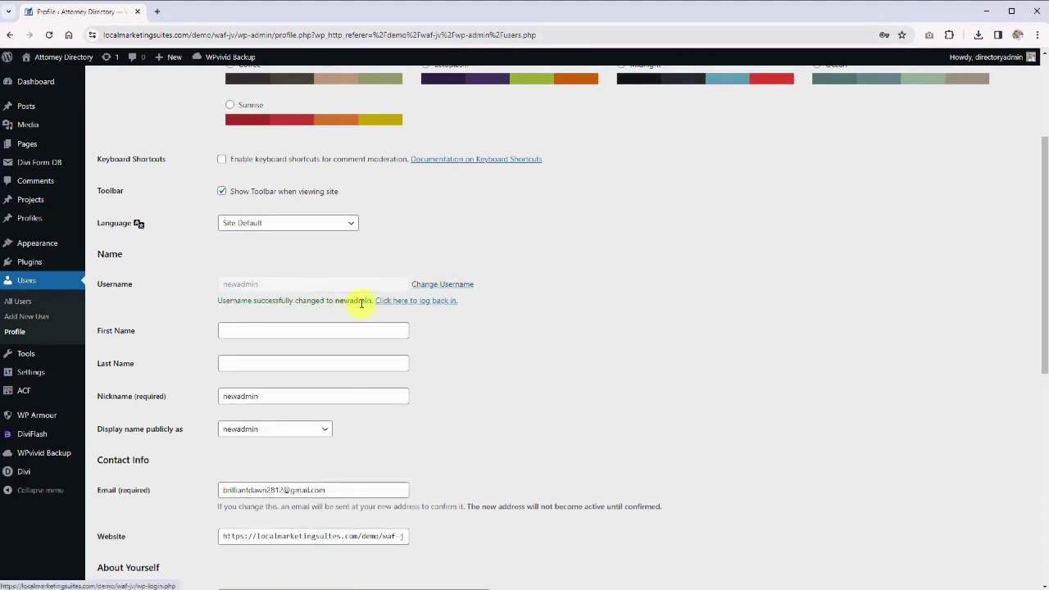
# Replace the contact e-mail in the administrator's profile with a new one
pyautogui.scroll(-1, 349, 345)
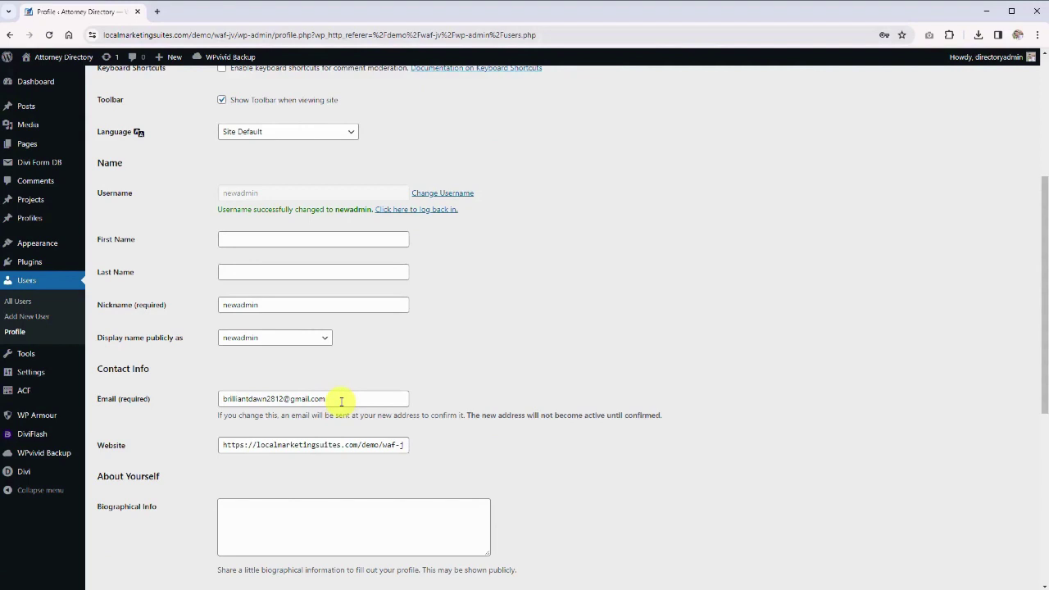
pyautogui.moveTo(326, 400); pyautogui.dragTo(195, 401)
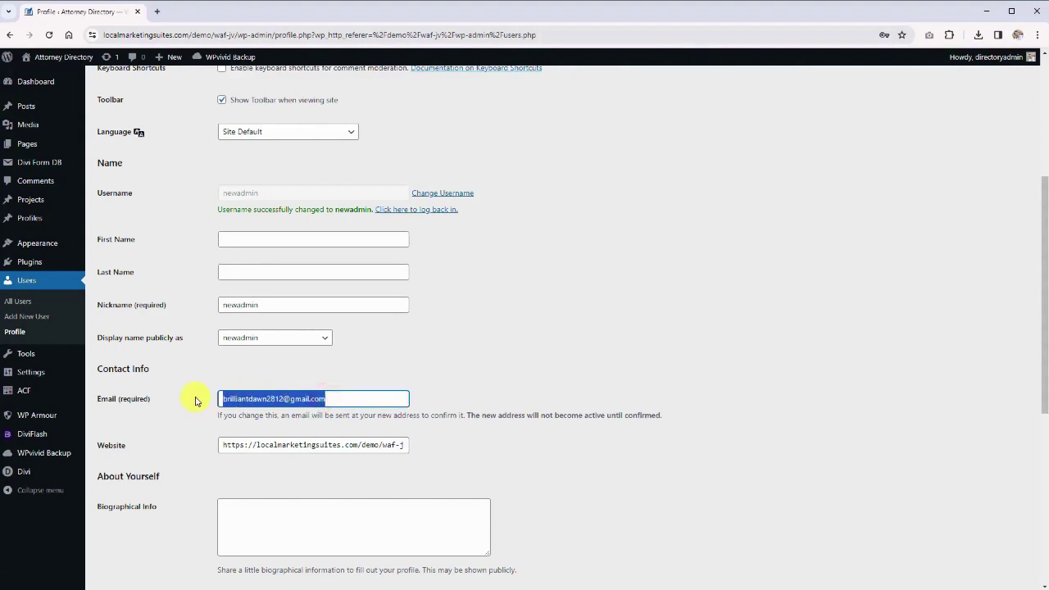
pyautogui.write('yournewemail')
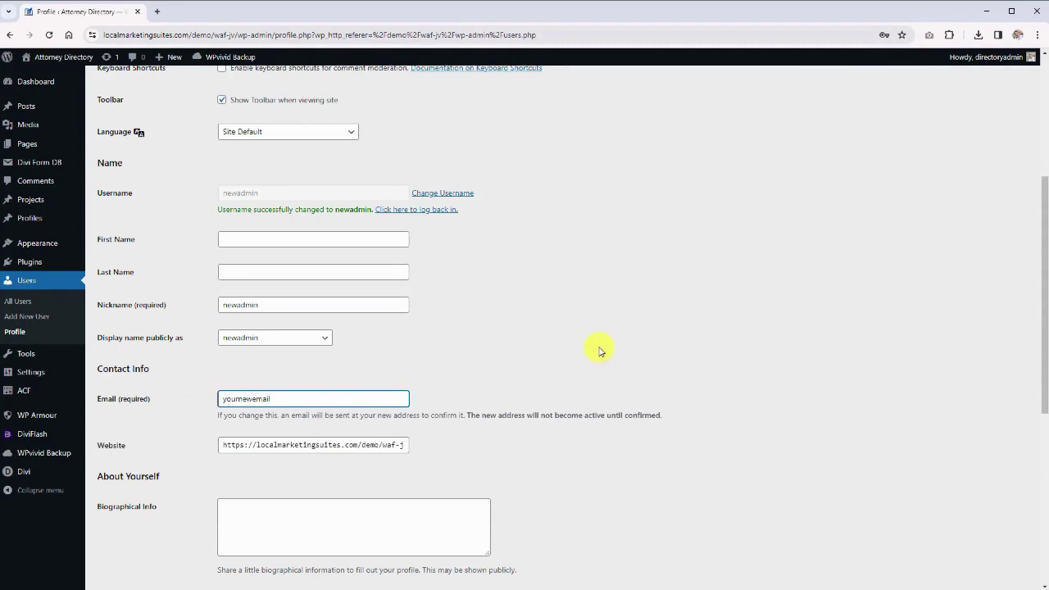
# Generate a new password for the administrator account in the profile's Account Management section
pyautogui.scroll(-5, 599, 351)
pyautogui.scroll(1, 599, 350)
pyautogui.scroll(4, 599, 351)
pyautogui.scroll(-2, 574, 361)
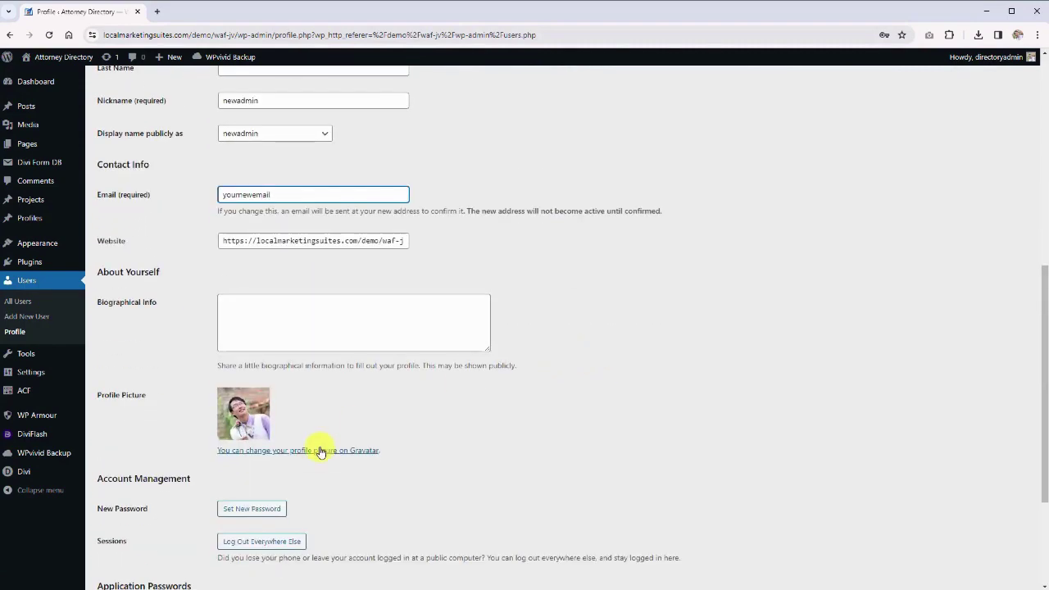
pyautogui.click(248, 509)
pyautogui.scroll(-1, 315, 492)
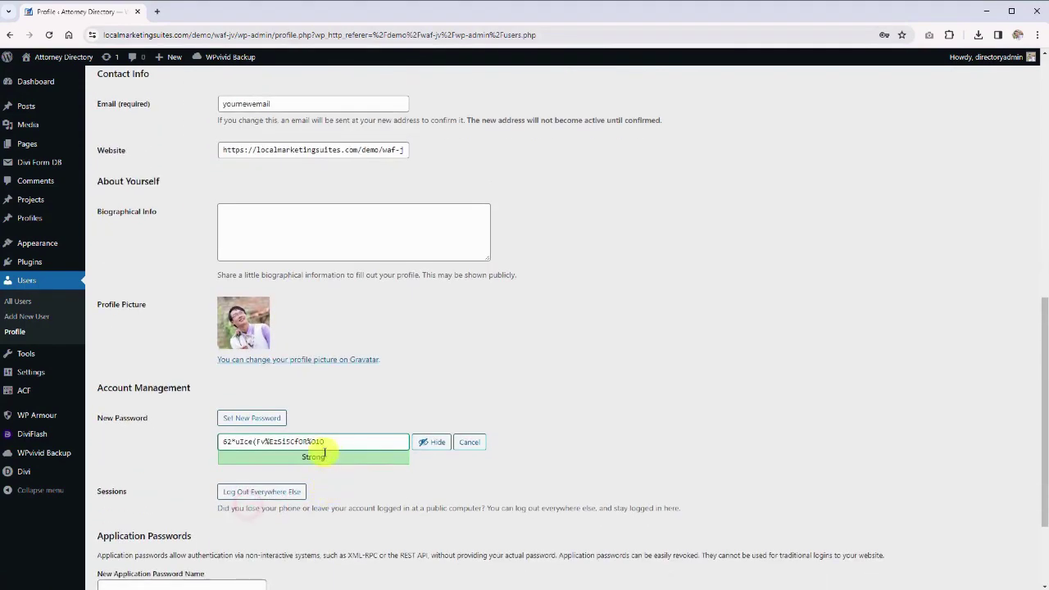
pyautogui.scroll(-2, 441, 420)
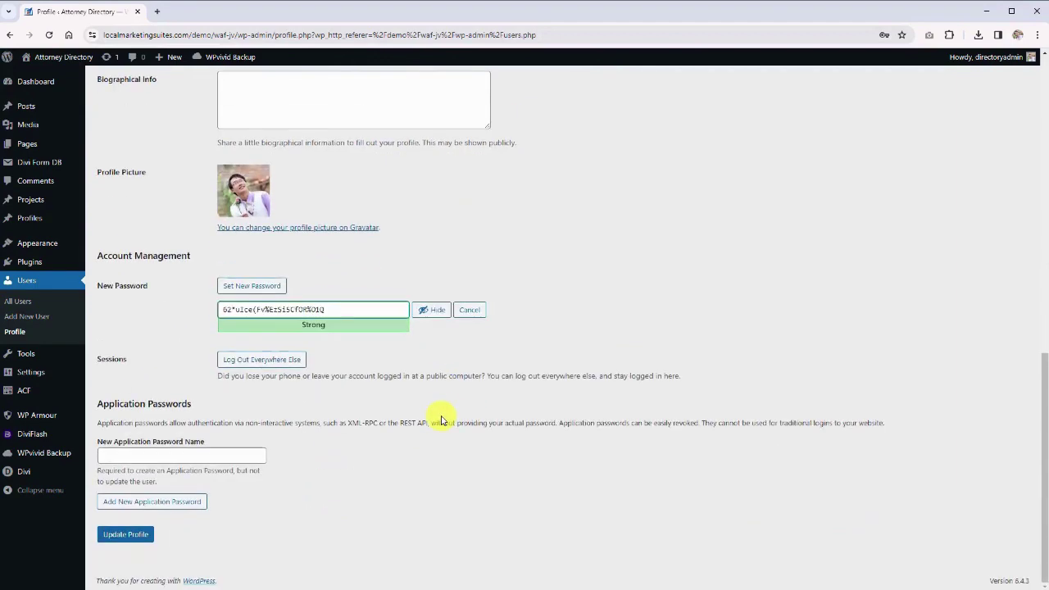
pyautogui.scroll(10, 441, 420)
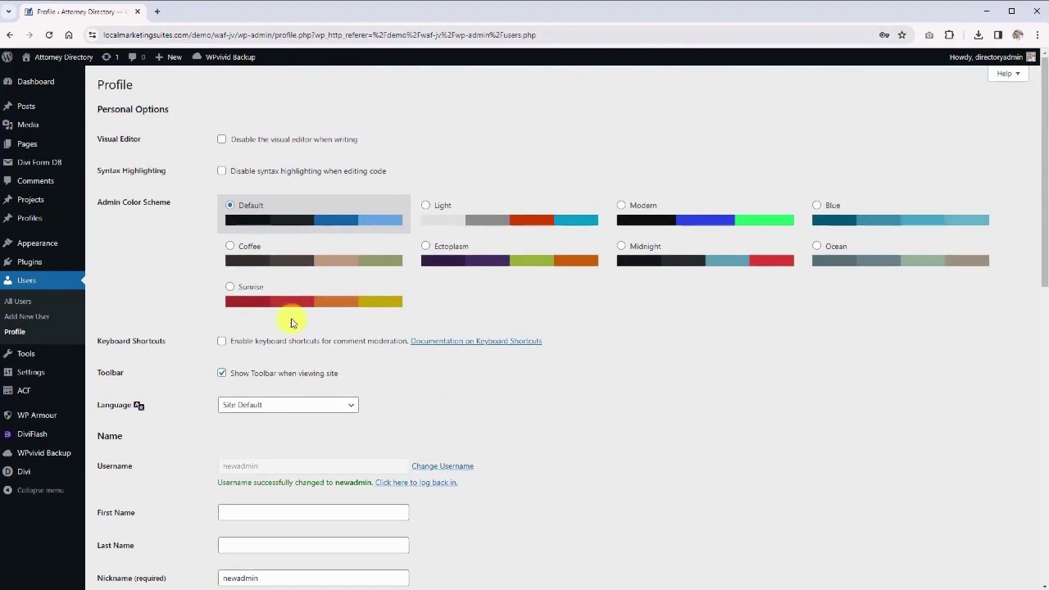
# Leave the profile without saving its pending changes and open the site's list of pages
pyautogui.click(59, 143)
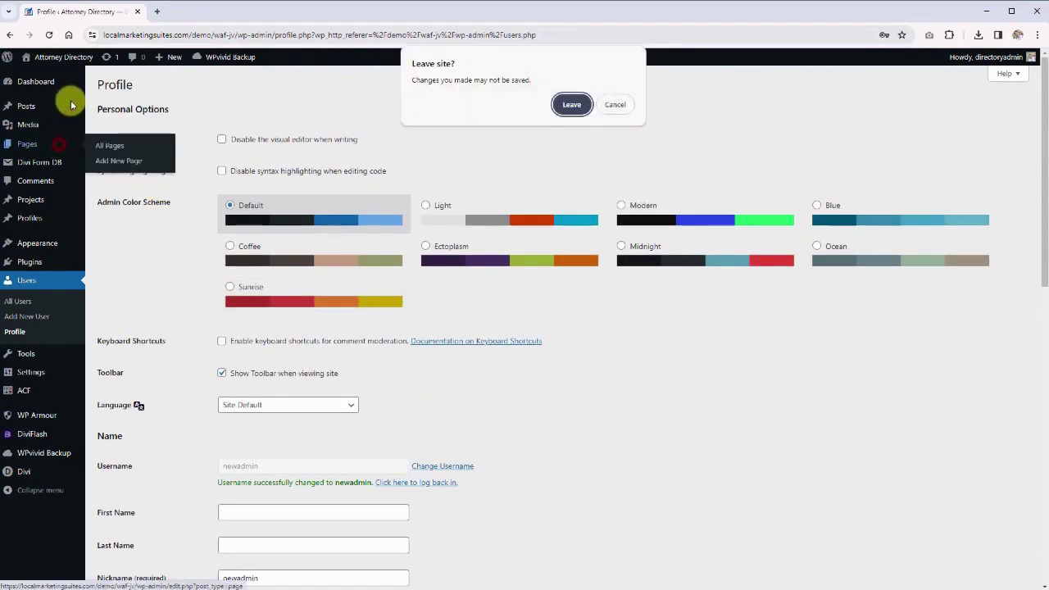
pyautogui.click(572, 105)
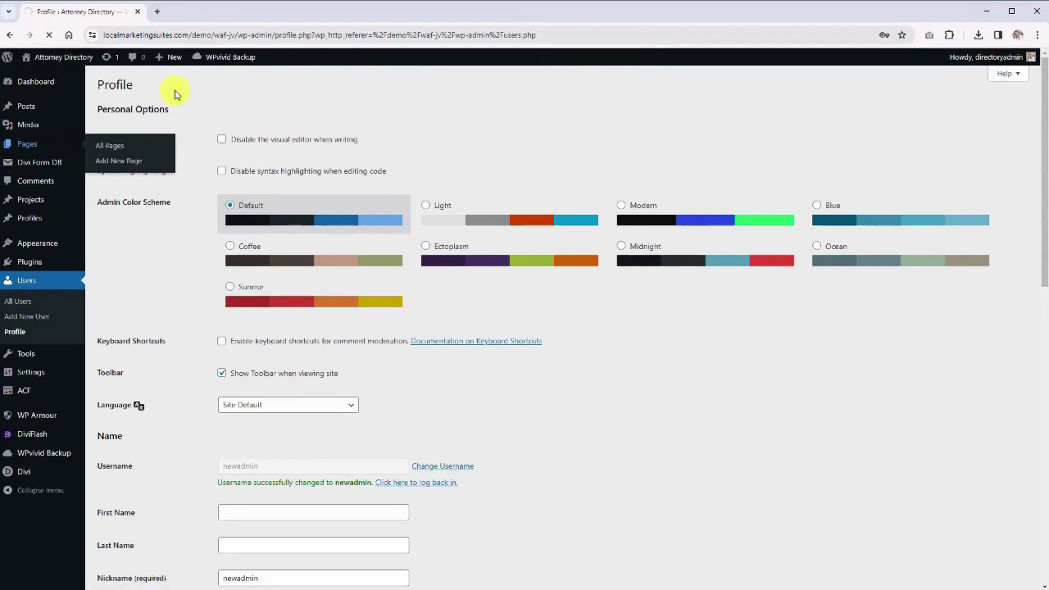
pyautogui.click(590, 275)
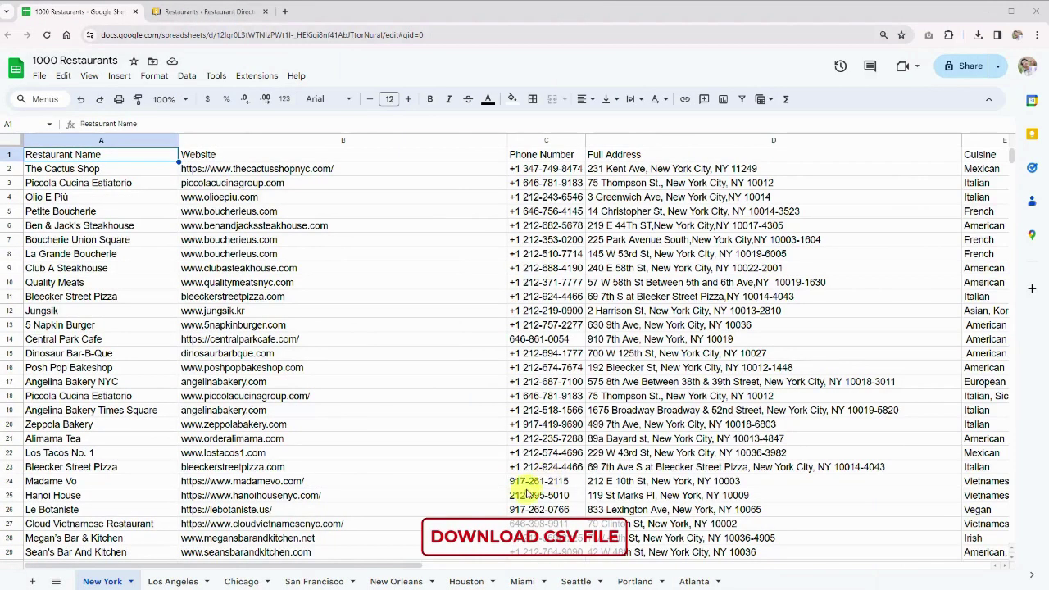
# Look through the restaurant listings in the Los Angeles and Chicago sheets of the 1000 Restaurants spreadsheet in Google Sheets
pyautogui.moveTo(385, 569); pyautogui.dragTo(414, 568)
pyautogui.click(170, 581)
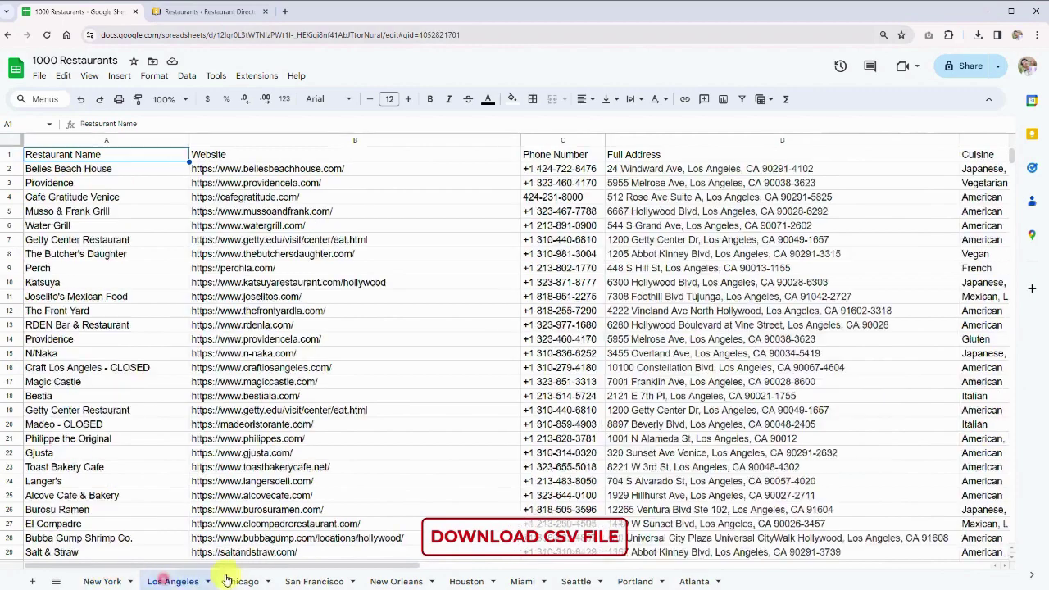
pyautogui.click(230, 580)
# Download the San Francisco sheet as a comma-separated values file into the LDFR Tutorial folder
pyautogui.click(307, 581)
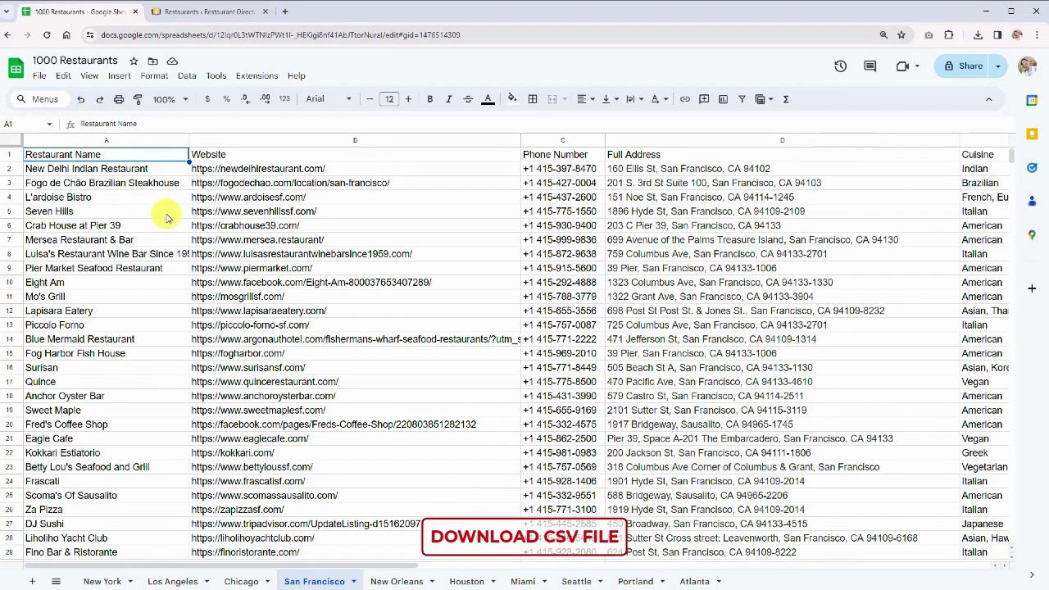
pyautogui.click(38, 76)
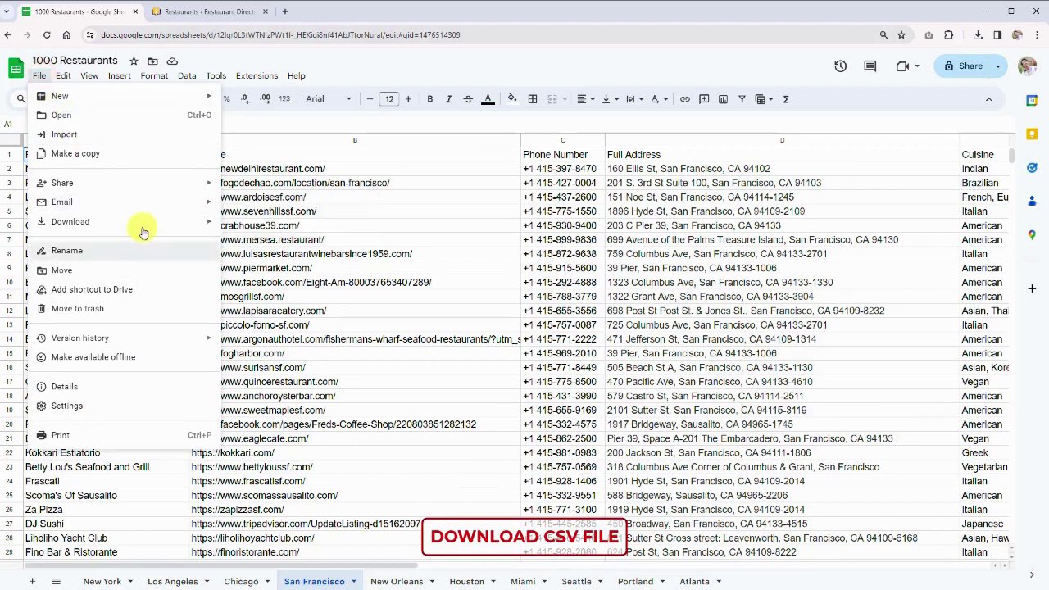
pyautogui.moveTo(128, 220)
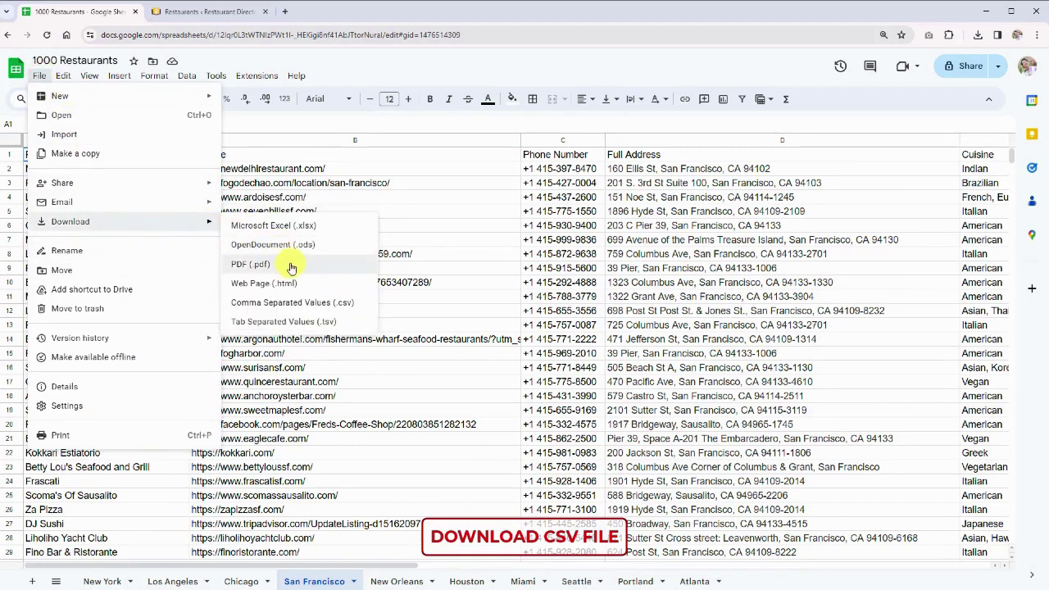
pyautogui.click(302, 302)
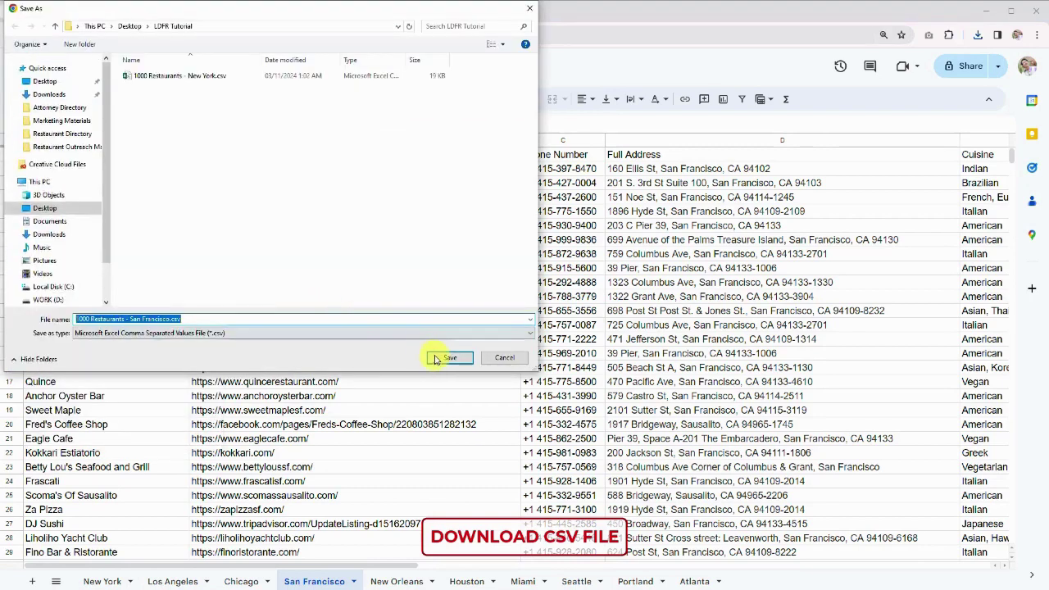
pyautogui.click(450, 361)
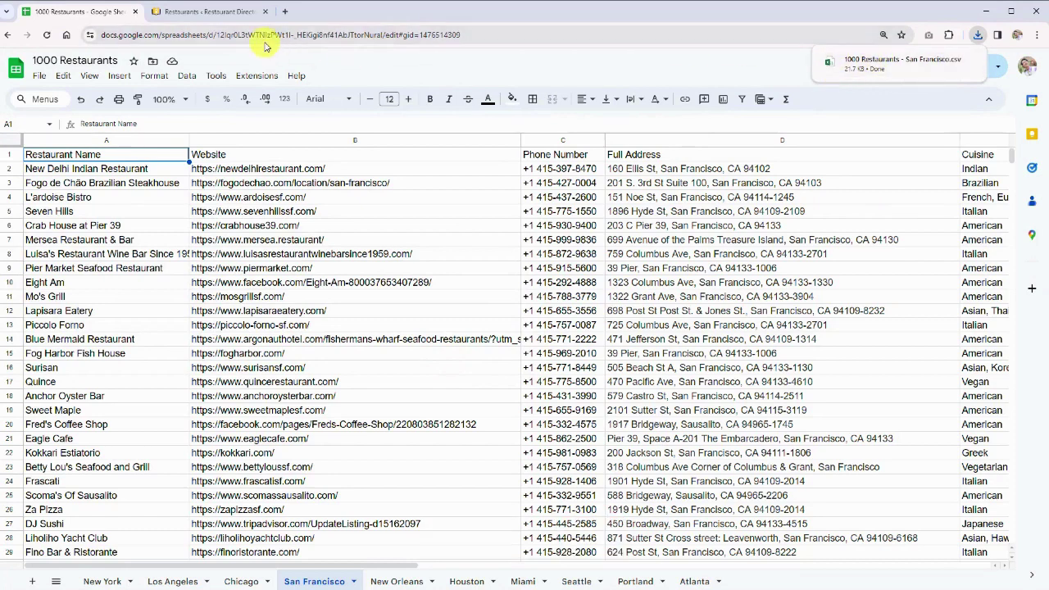
# Switch to the Restaurant Directory WordPress site and upload 1000 Restaurants - San Francisco.csv to Ultimate CSV Importer
pyautogui.click(223, 12)
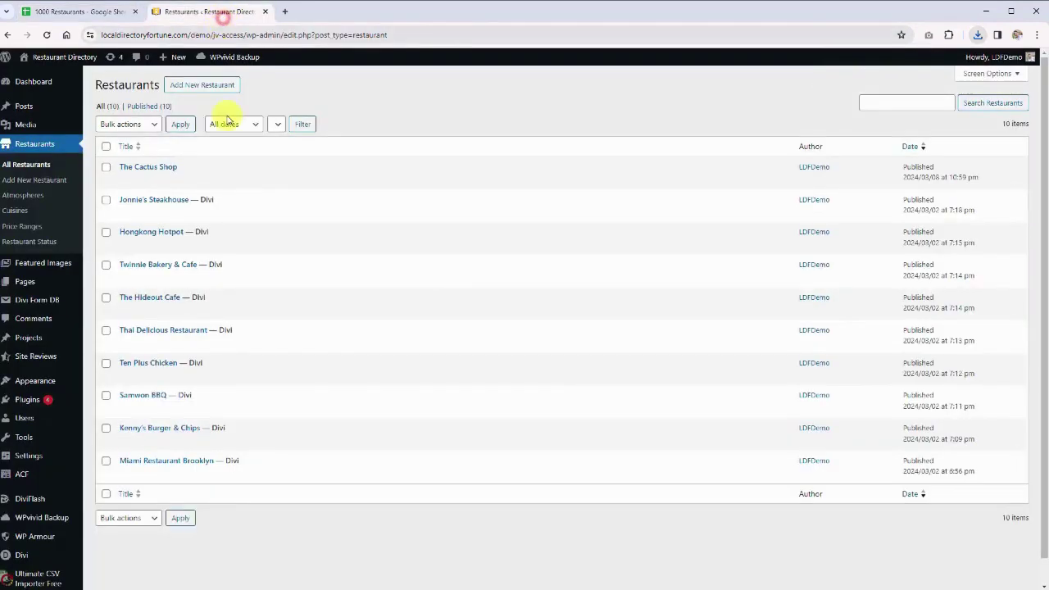
pyautogui.click(37, 577)
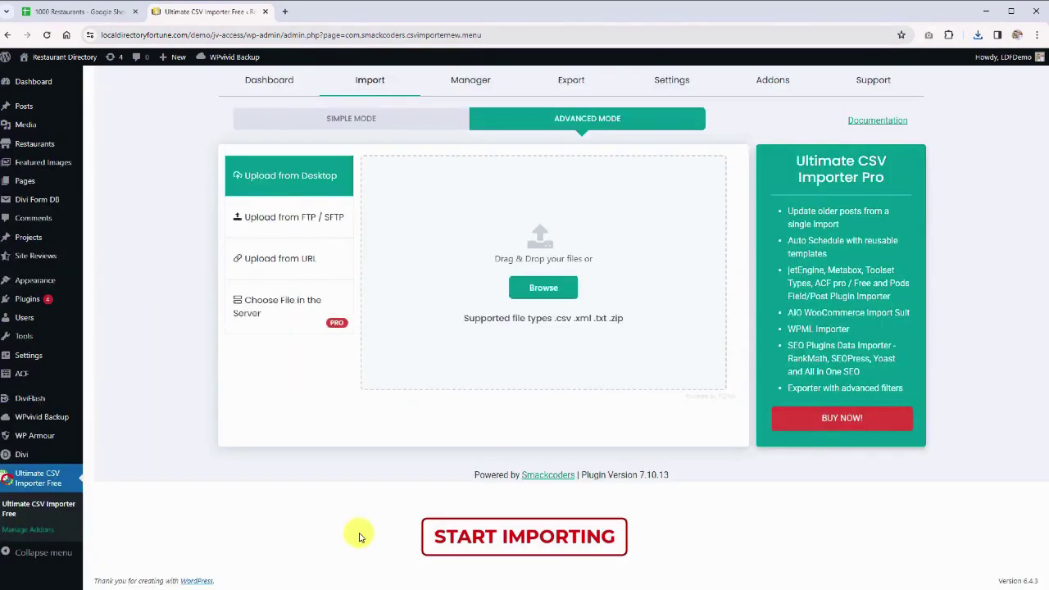
pyautogui.click(543, 287)
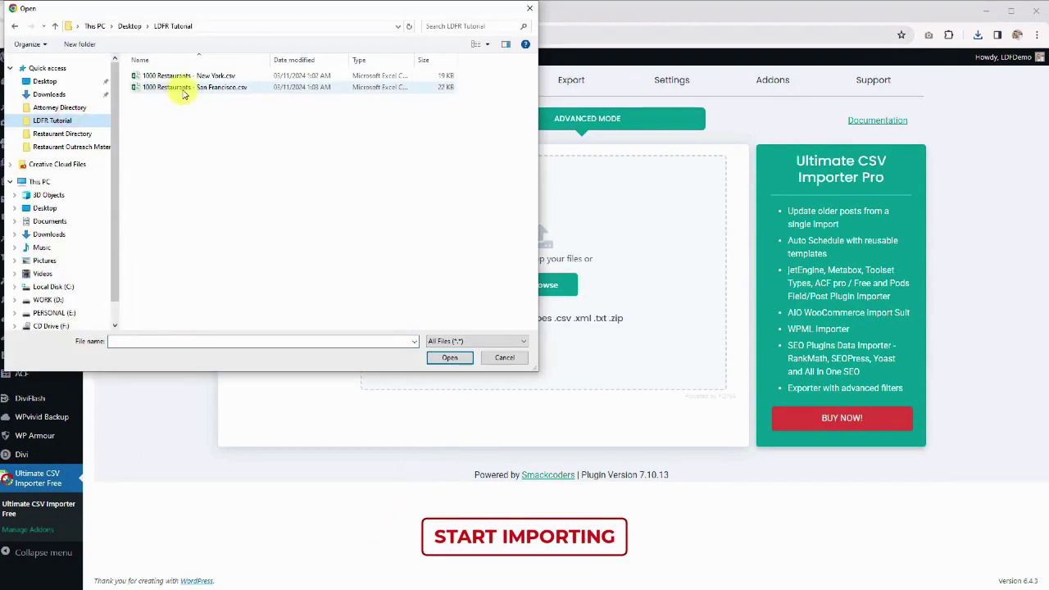
pyautogui.doubleClick(182, 88)
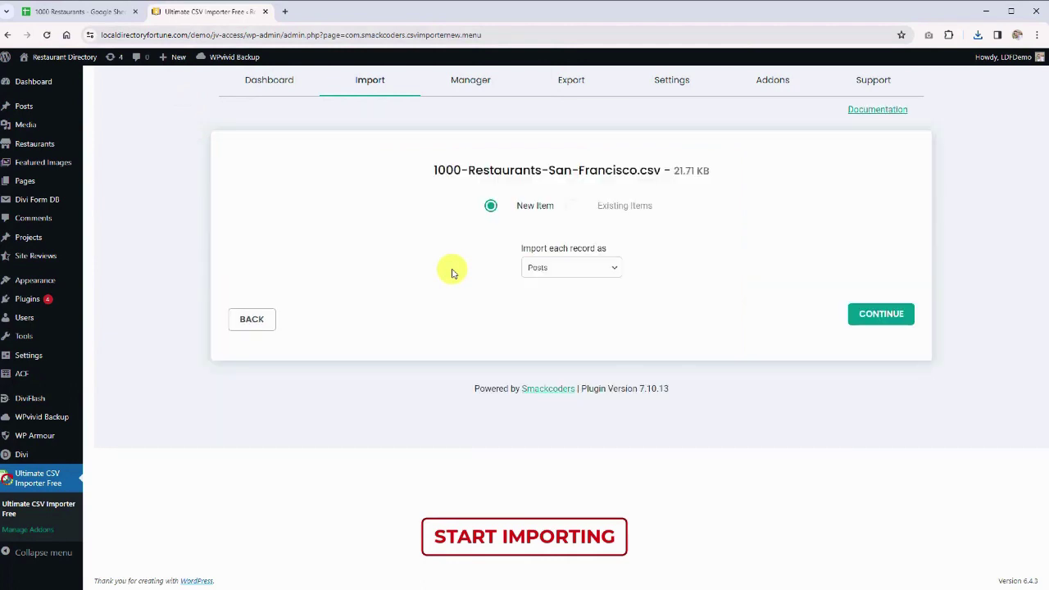
# Set each record to import as a restaurant and map the Title core field to the Restaurant Name header
pyautogui.click(573, 267)
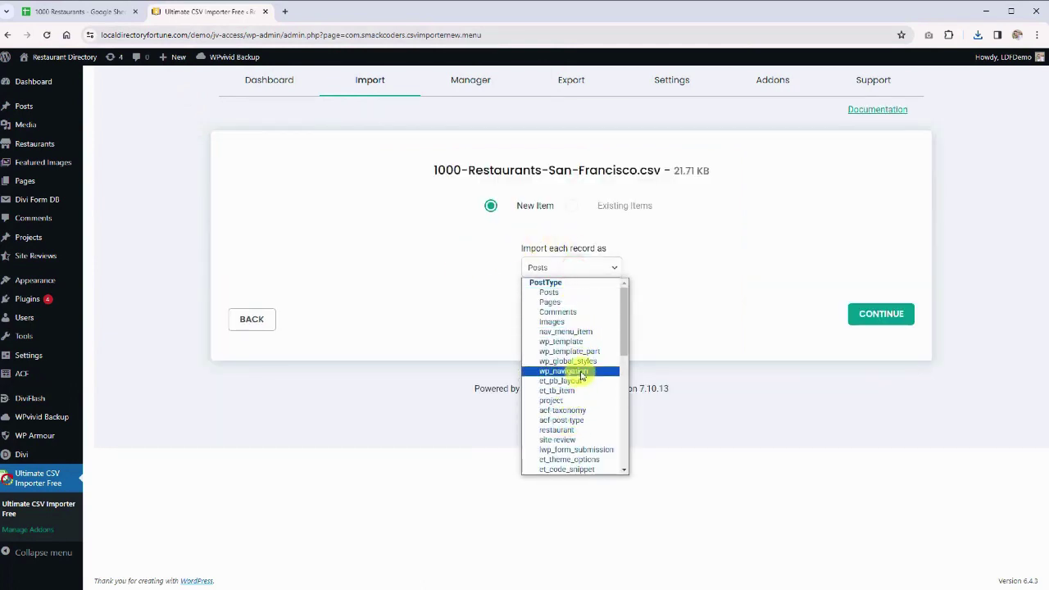
pyautogui.click(572, 430)
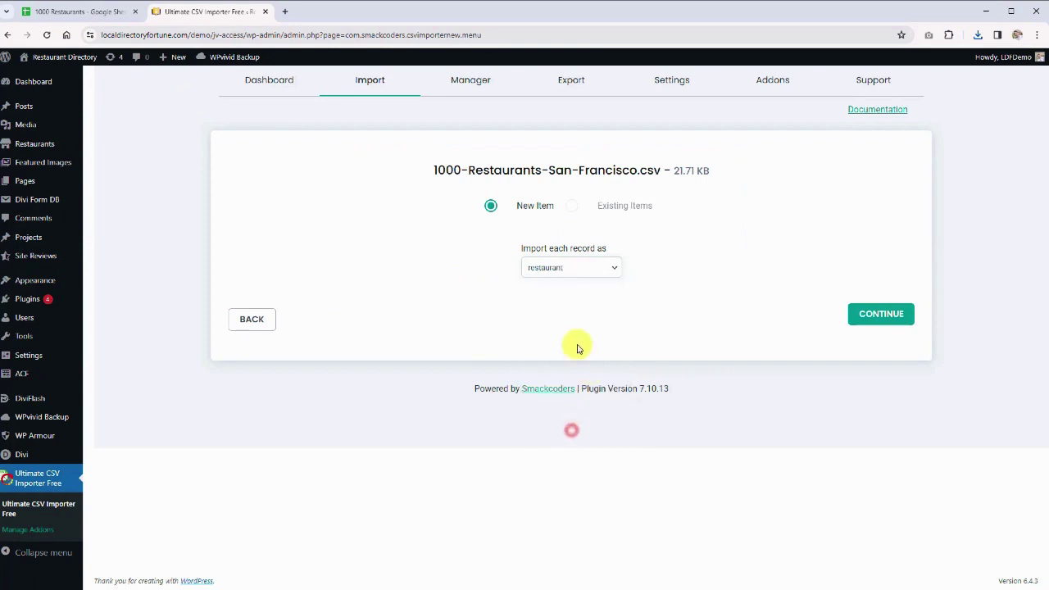
pyautogui.click(865, 317)
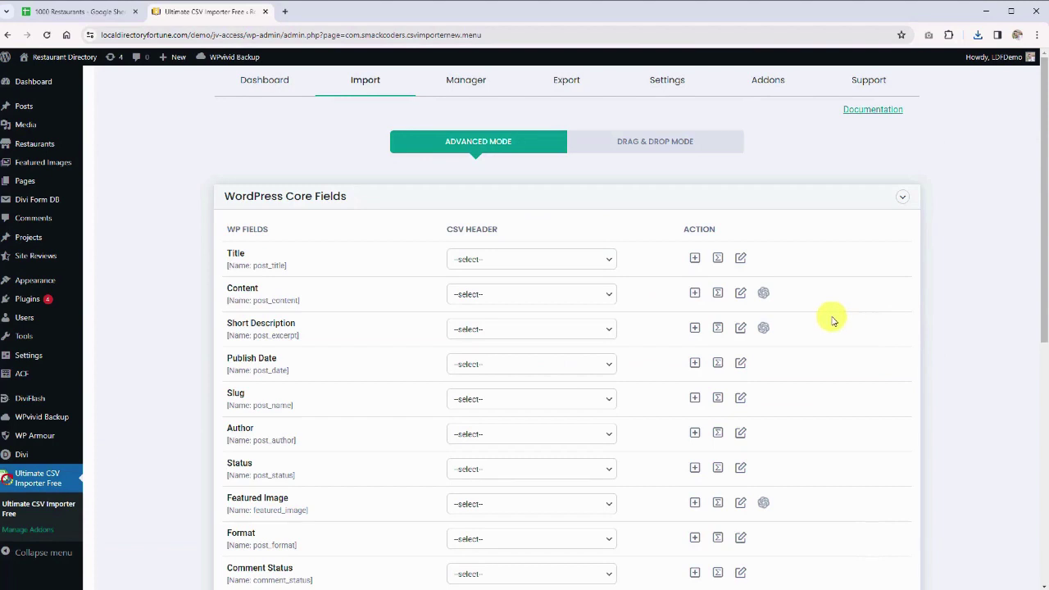
pyautogui.click(571, 261)
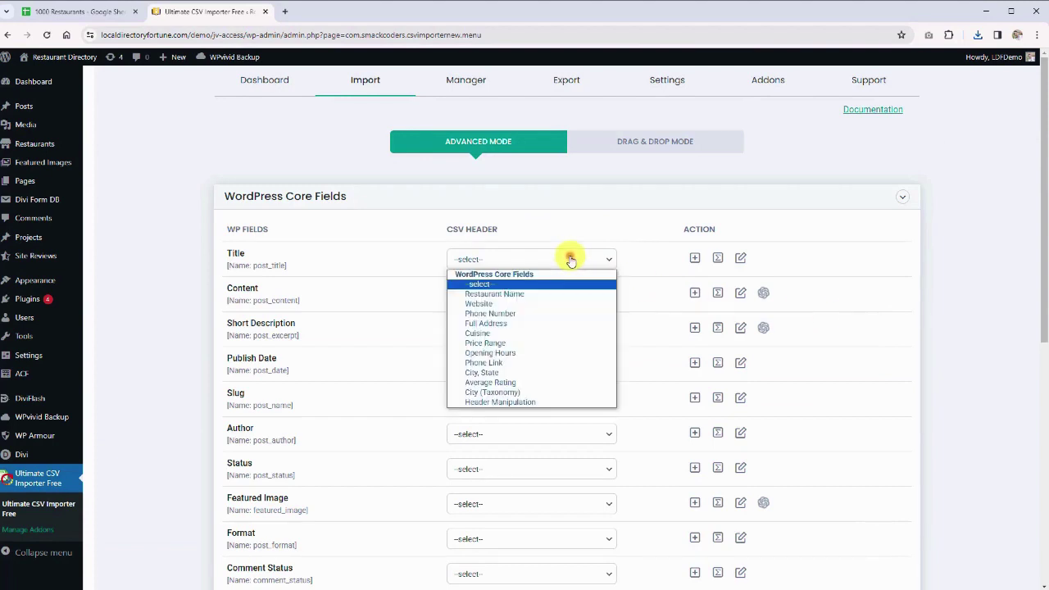
pyautogui.click(544, 291)
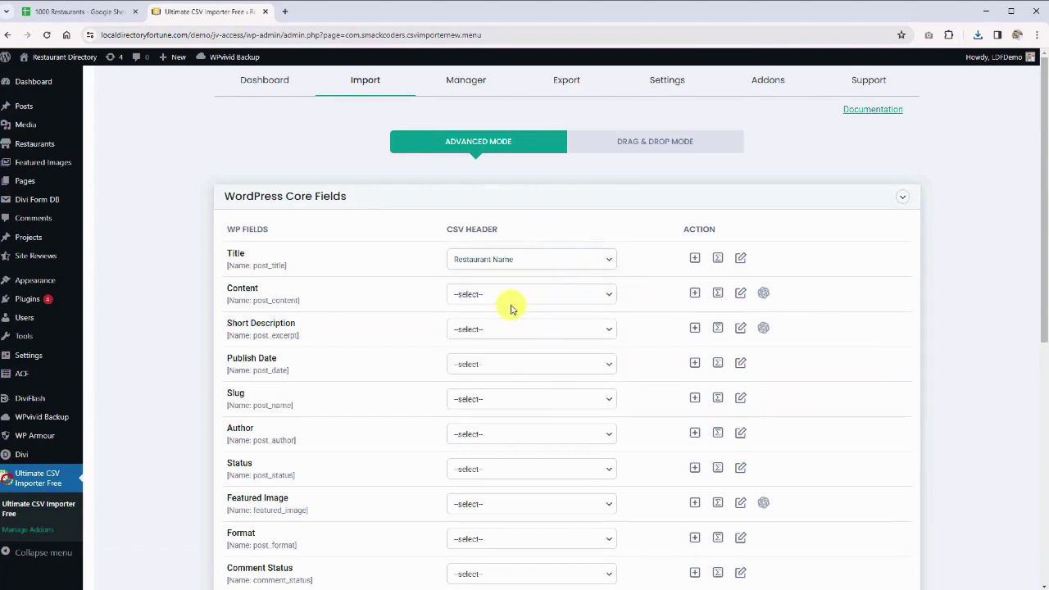
# Map the Phone Number and Website ACF fields to the CSV headers of the same names
pyautogui.scroll(-3, 398, 357)
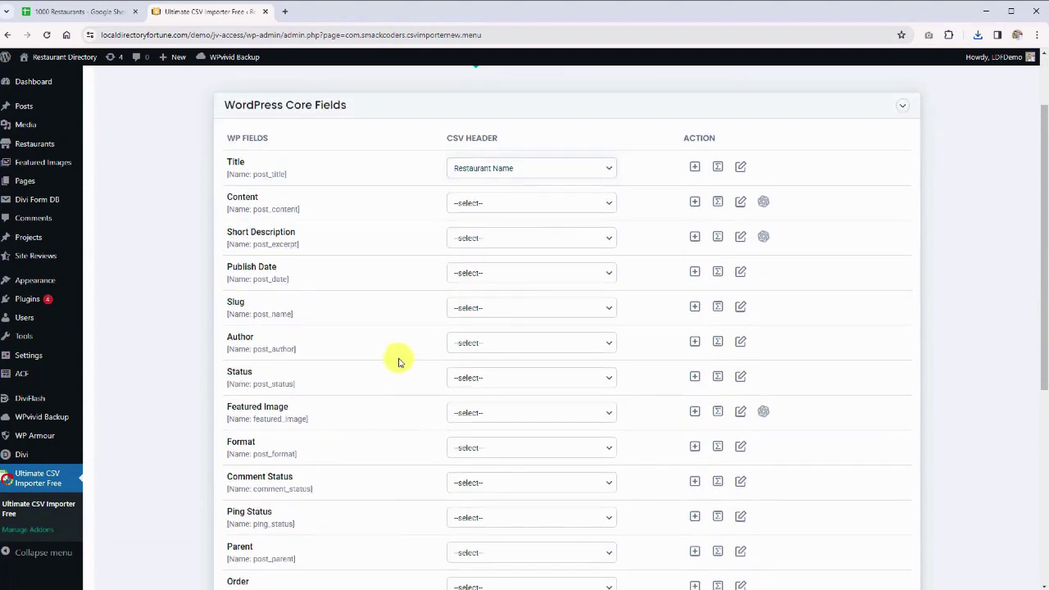
pyautogui.scroll(-1, 399, 363)
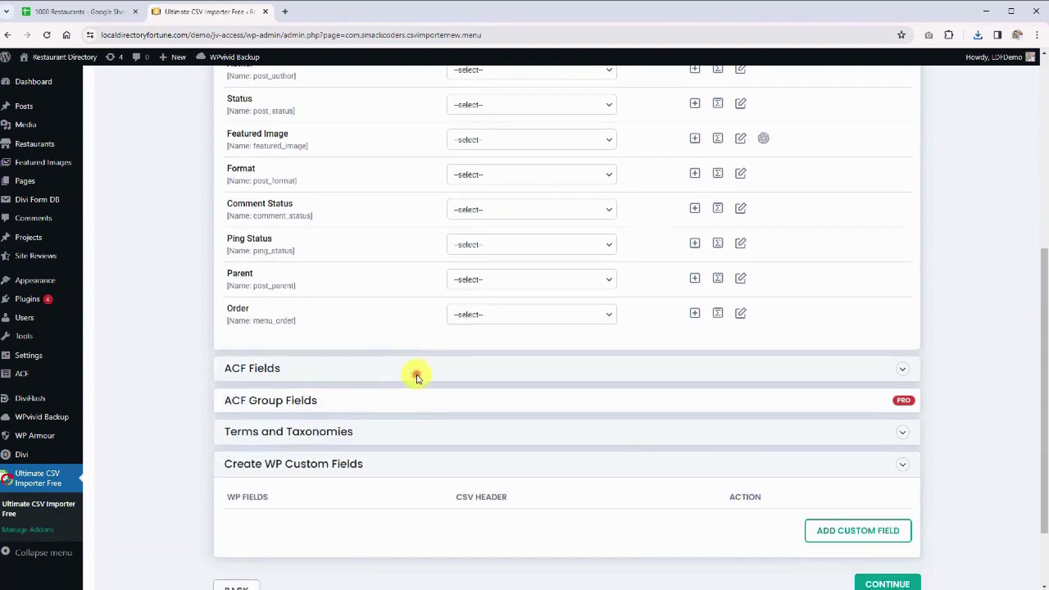
pyautogui.click(416, 377)
pyautogui.scroll(-1, 443, 377)
pyautogui.click(488, 342)
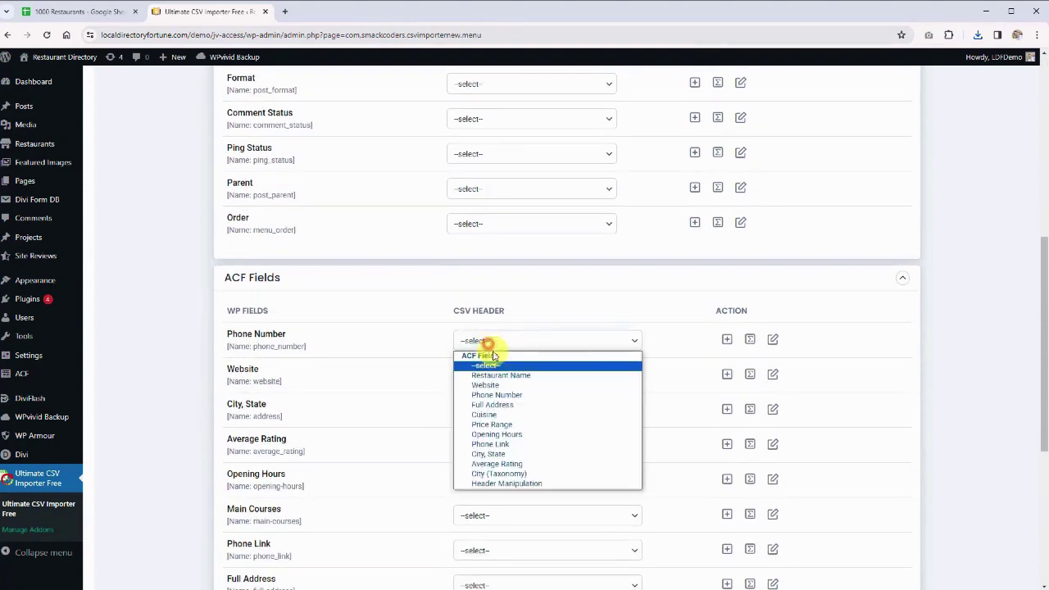
pyautogui.click(502, 395)
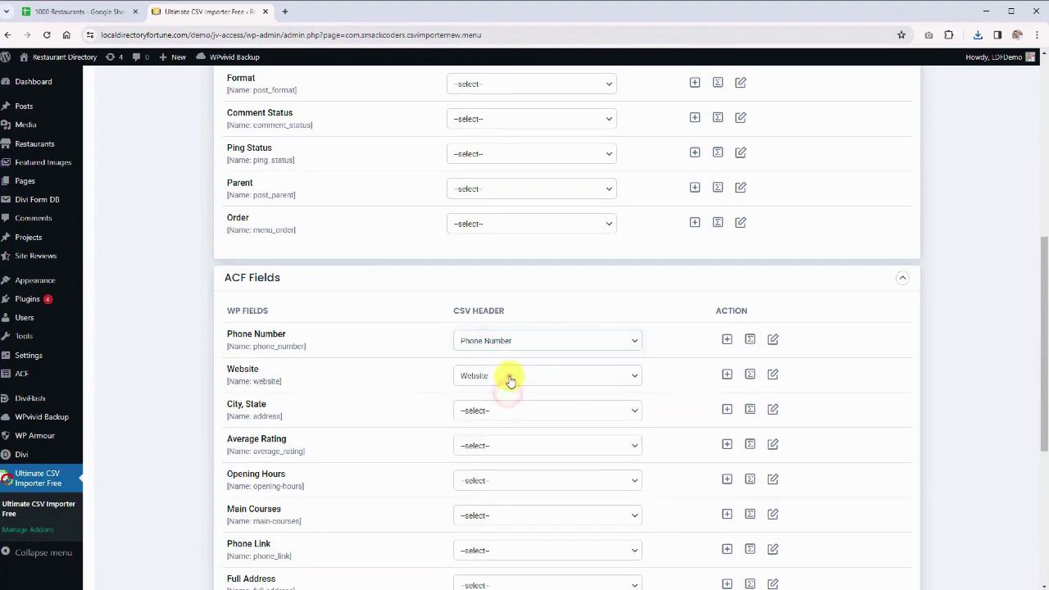
pyautogui.click(508, 377)
pyautogui.click(501, 419)
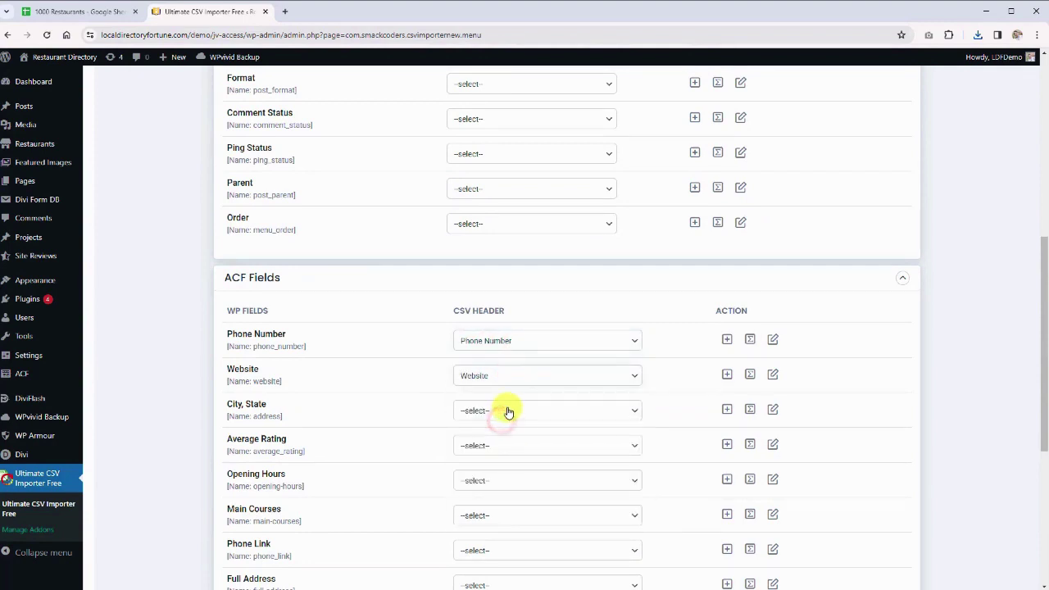
# Map the ACF fields City, State and Average Rating to their matching CSV headers
pyautogui.click(508, 412)
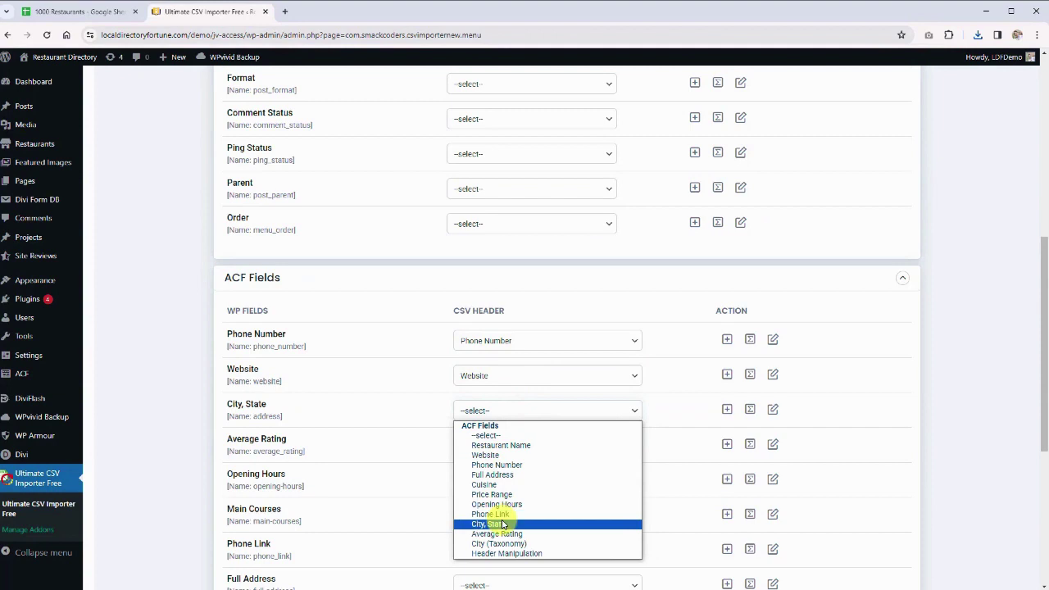
pyautogui.click(502, 524)
pyautogui.click(511, 441)
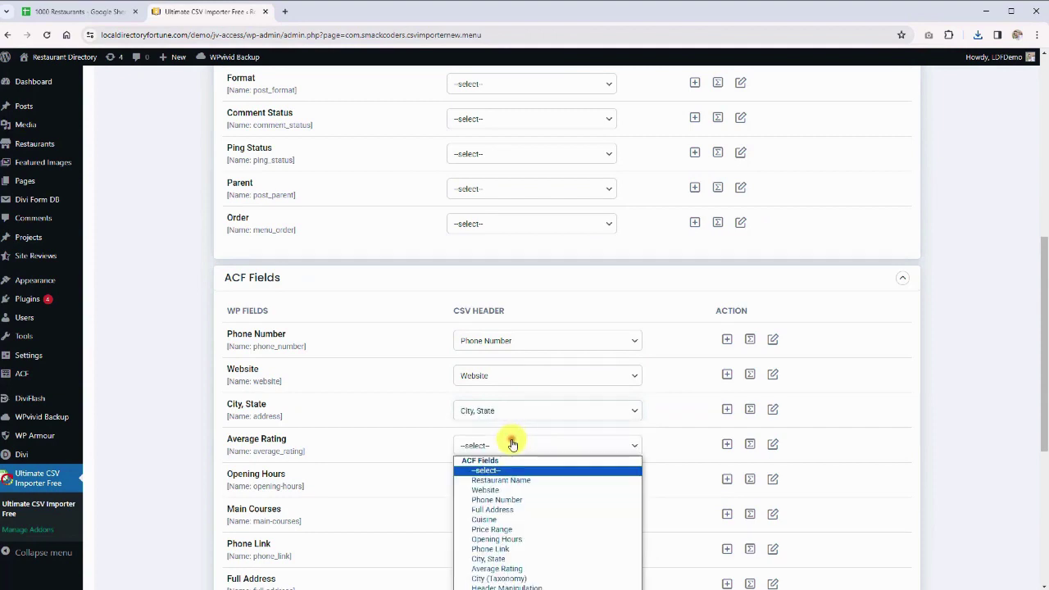
pyautogui.click(496, 567)
# Map the Opening Hours, Phone Link and Full Address ACF fields to their matching CSV headers, leaving Main Courses unmapped
pyautogui.scroll(-2, 459, 508)
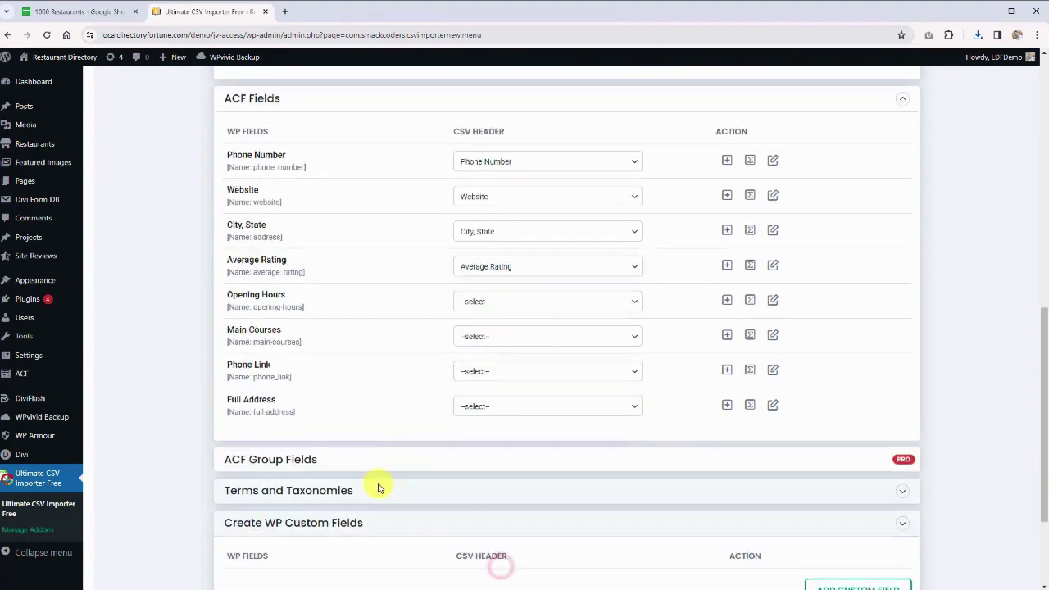
pyautogui.click(511, 299)
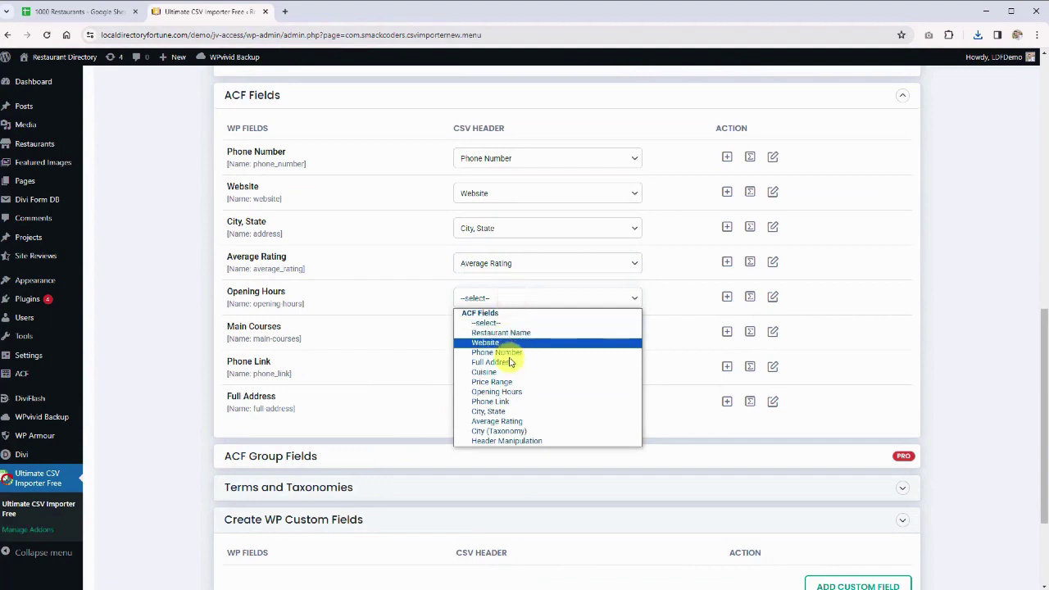
pyautogui.click(512, 392)
pyautogui.click(518, 333)
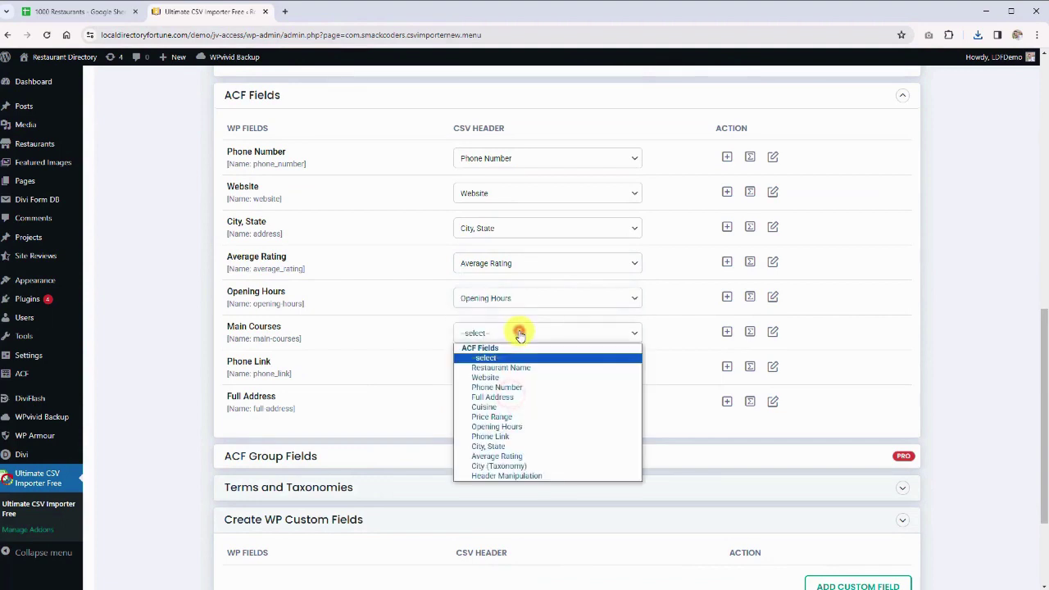
pyautogui.click(183, 363)
pyautogui.click(474, 367)
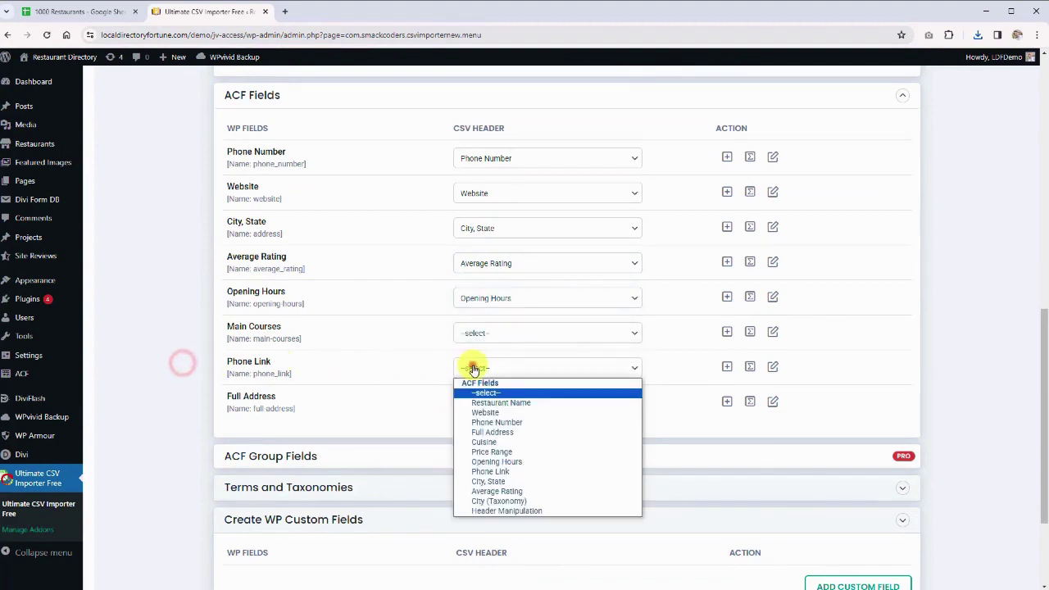
pyautogui.click(496, 471)
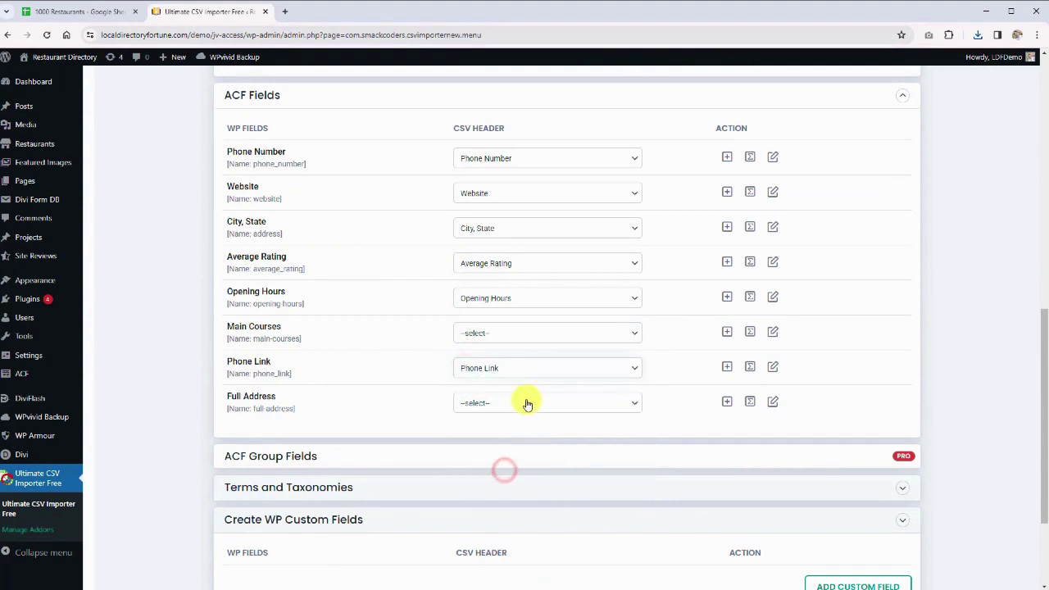
pyautogui.click(525, 402)
pyautogui.click(500, 467)
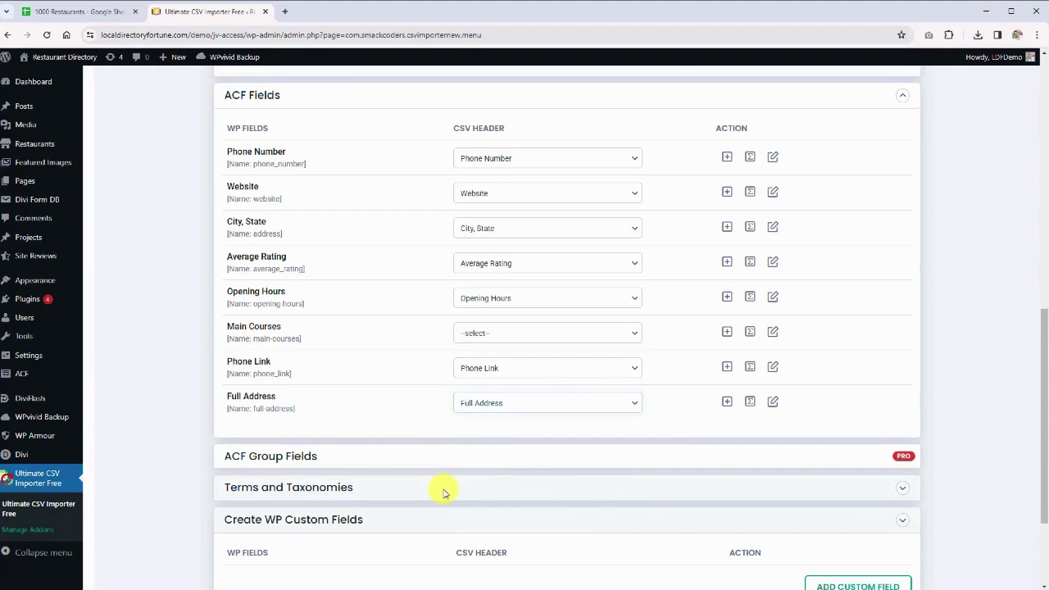
# Under Terms and Taxonomies, map cuisine to the Cuisine header and price-range to Price Range
pyautogui.click(444, 489)
pyautogui.scroll(-3, 442, 488)
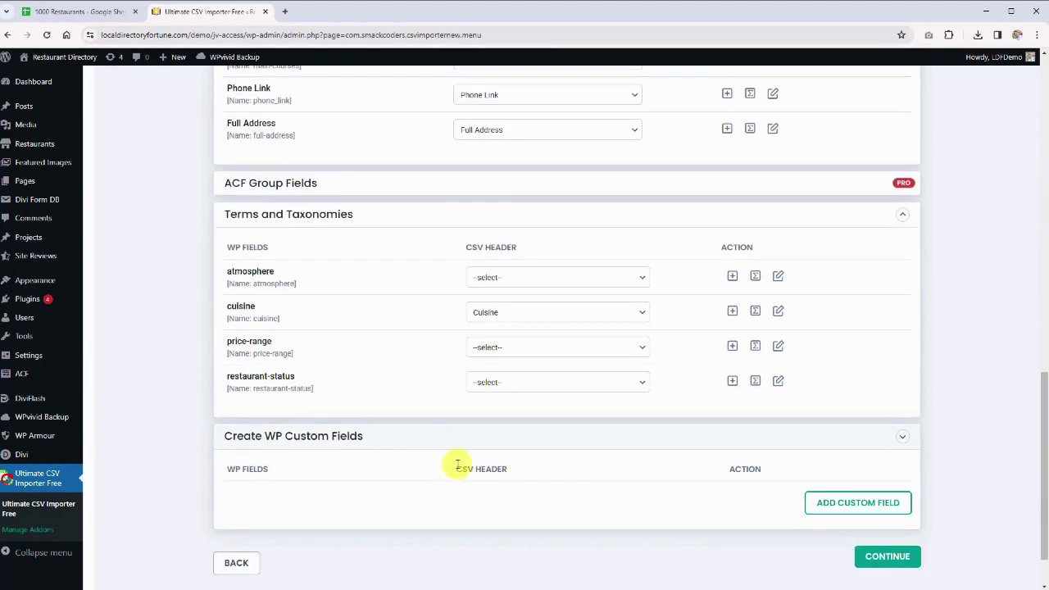
pyautogui.click(504, 321)
pyautogui.click(508, 387)
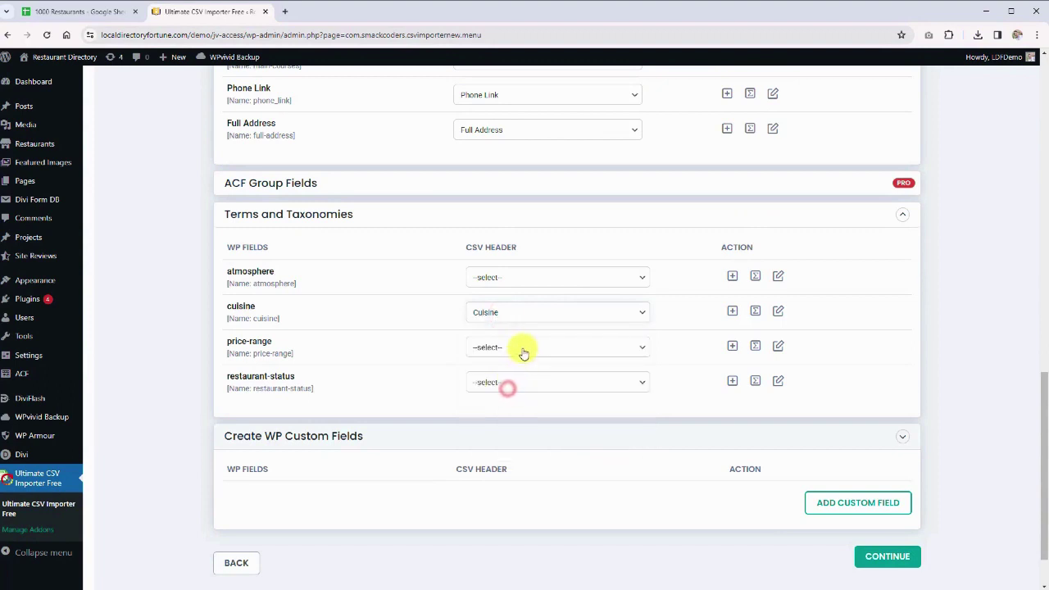
pyautogui.click(525, 347)
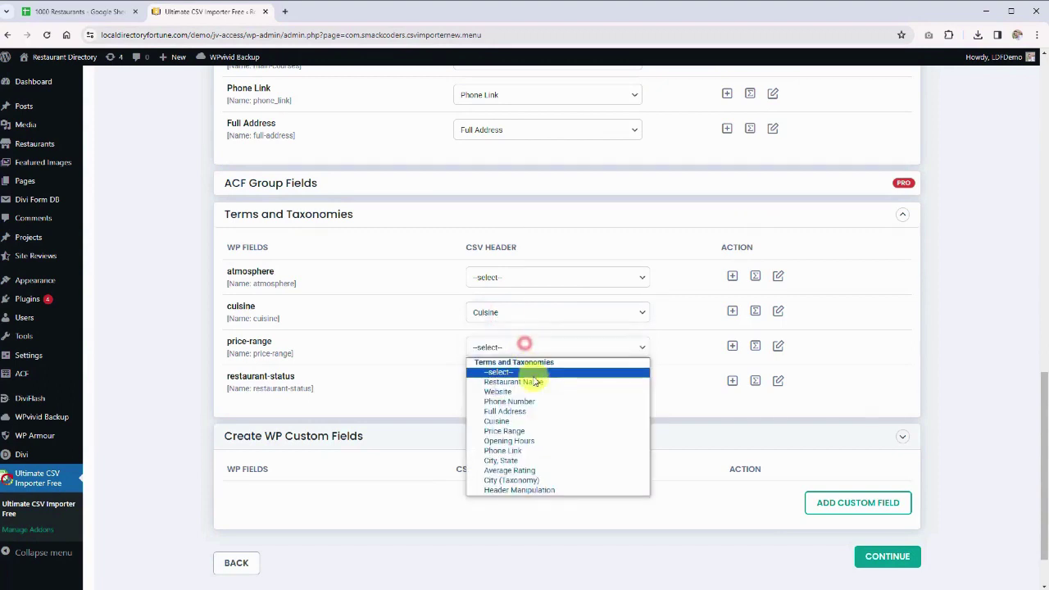
pyautogui.click(528, 432)
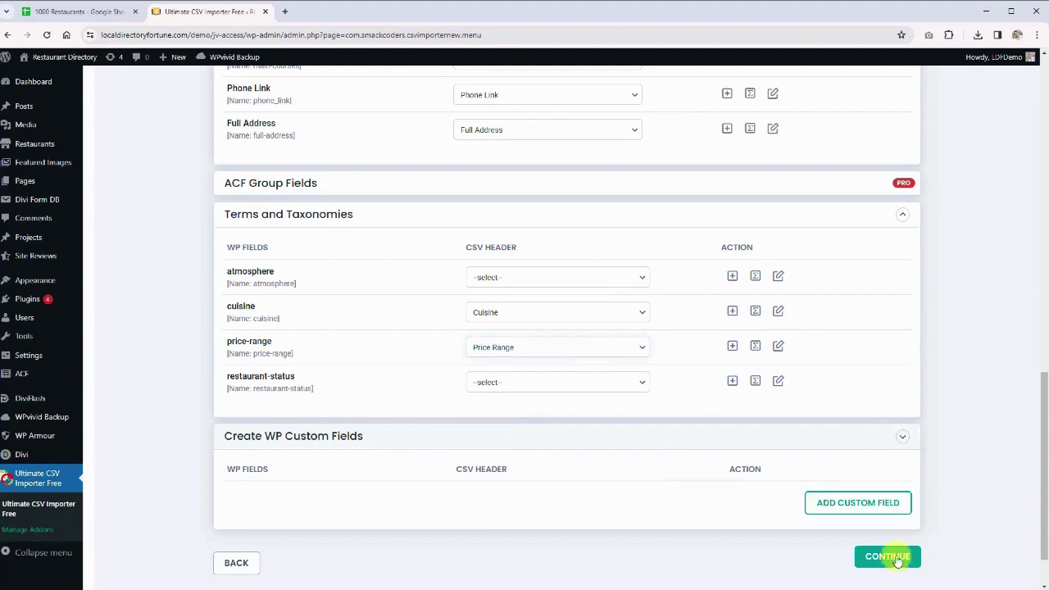
# Review the core, ACF and taxonomy field mappings, and accept them to proceed to the import's image handling options
pyautogui.scroll(15, 923, 430)
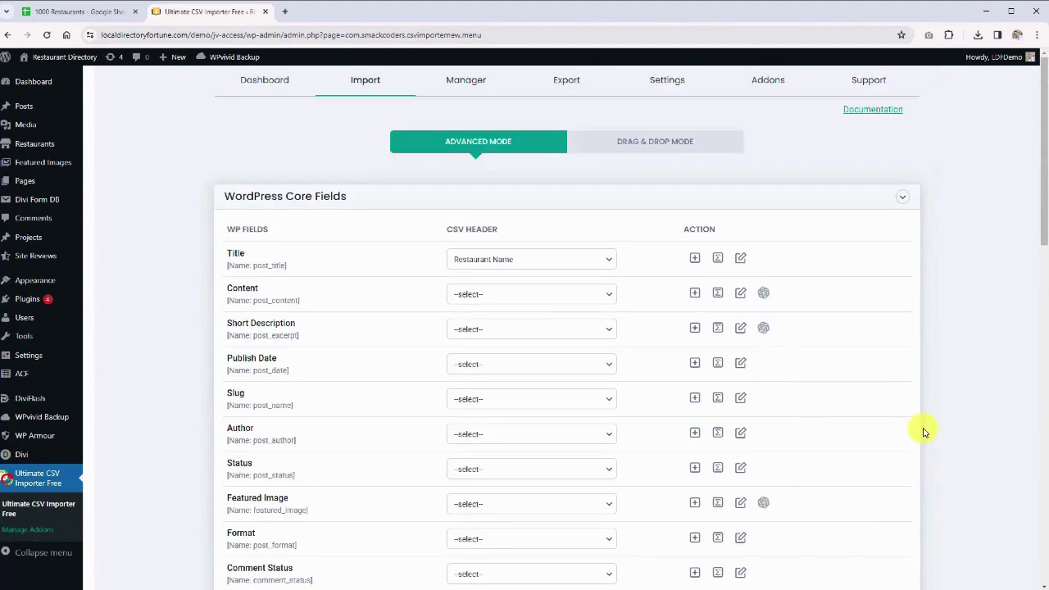
pyautogui.scroll(-7, 500, 323)
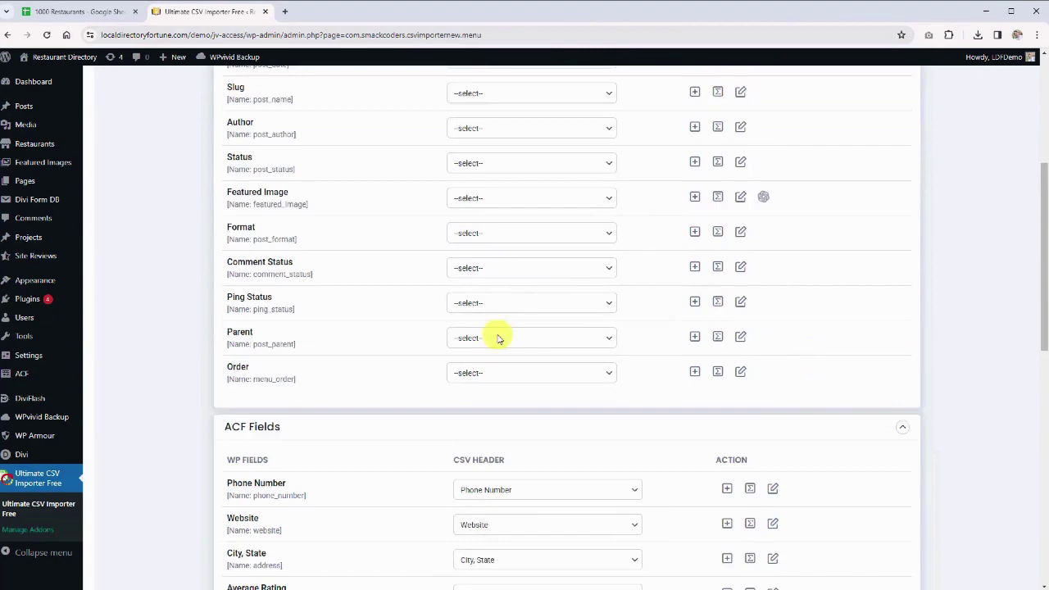
pyautogui.scroll(-5, 488, 376)
pyautogui.click(876, 491)
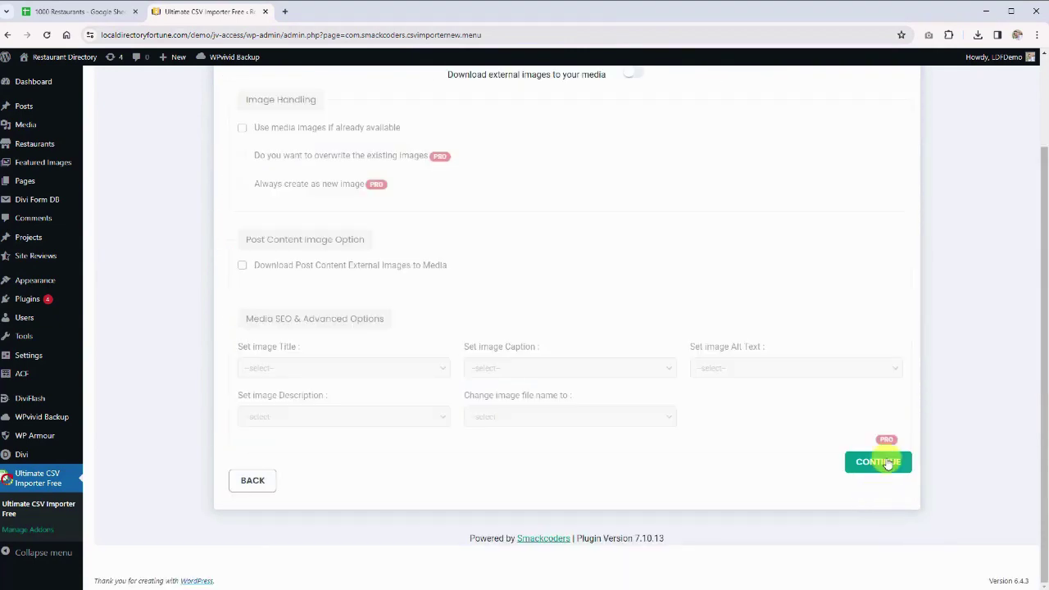
# Keep external image download off and all import configuration options unchecked, and start the restaurant import
pyautogui.scroll(2, 886, 468)
pyautogui.scroll(-2, 883, 474)
pyautogui.click(880, 466)
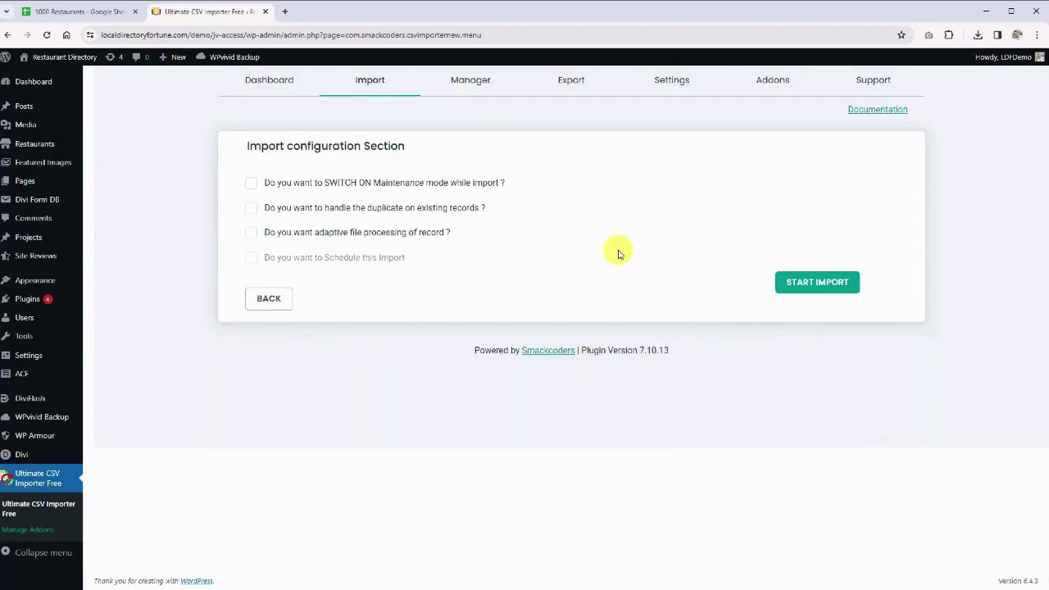
pyautogui.click(822, 282)
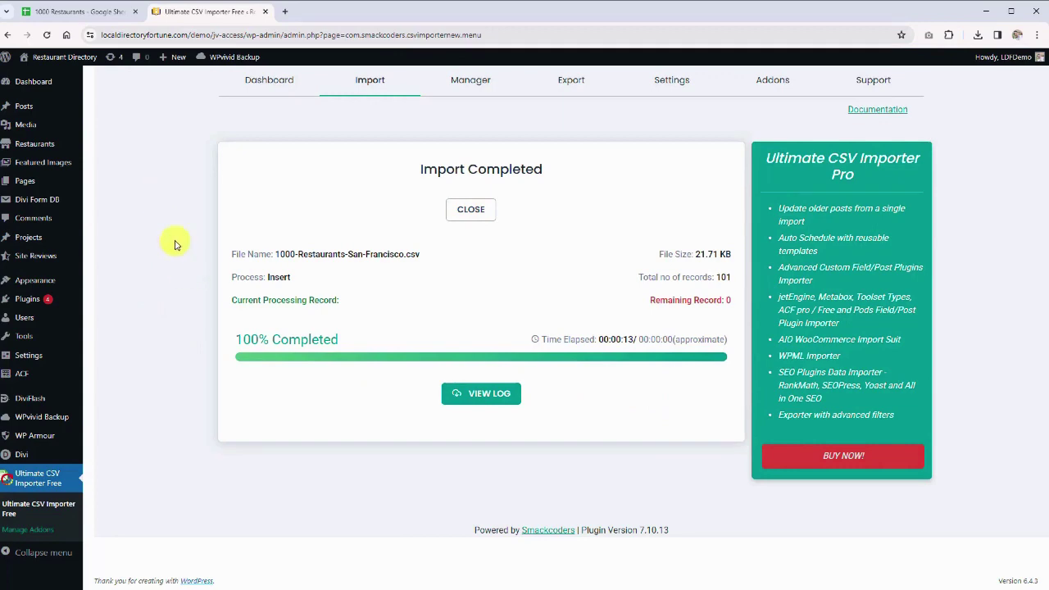
# From the list of all restaurants, view the Il Casaro Pizzeria and Mozzarella Bar listing in a new browser tab and check its address
pyautogui.click(41, 144)
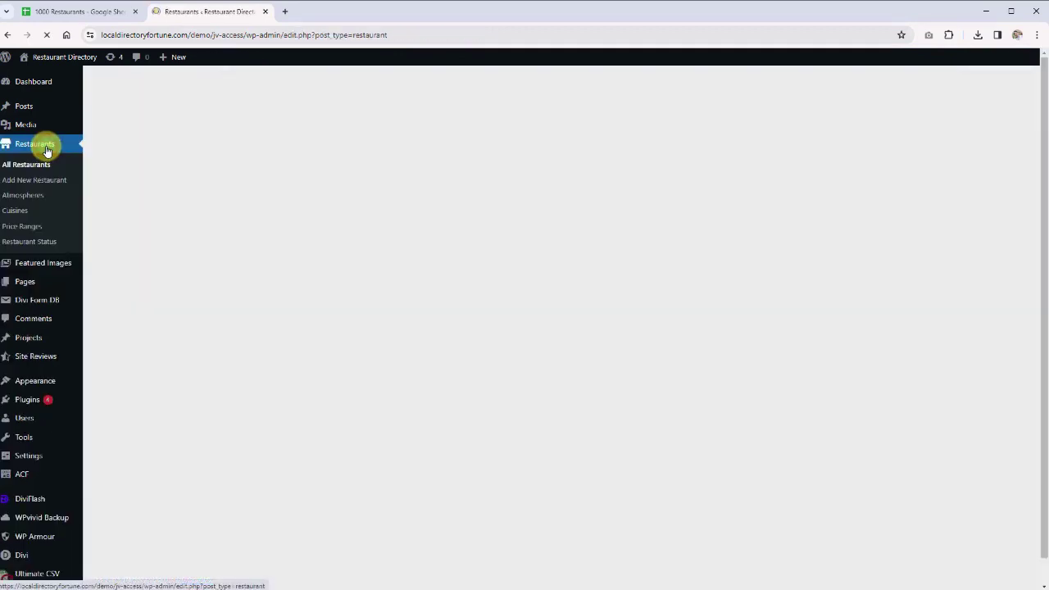
pyautogui.scroll(-10, 276, 325)
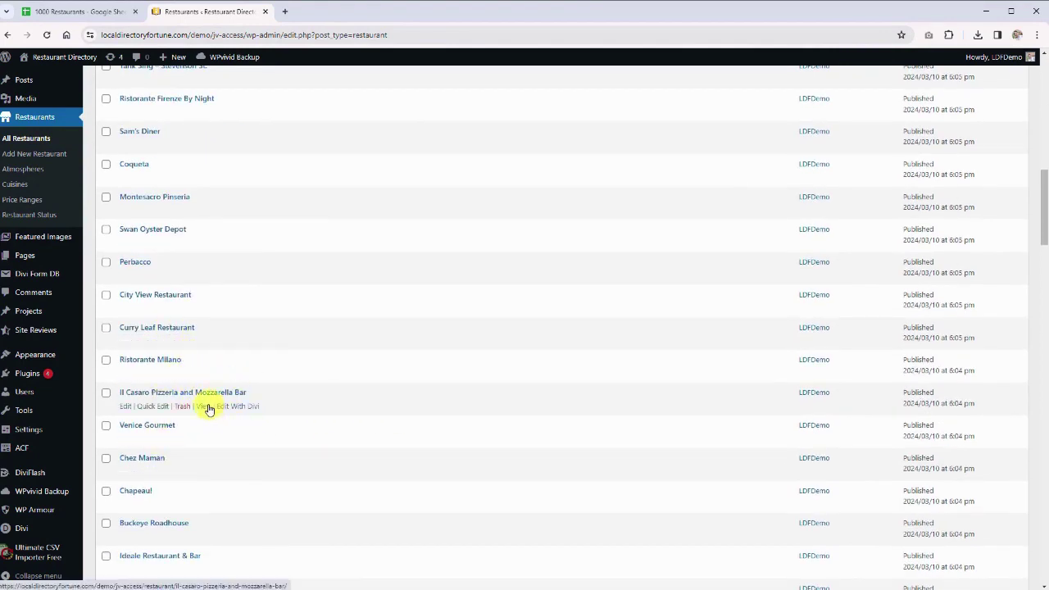
pyautogui.click(333, 12)
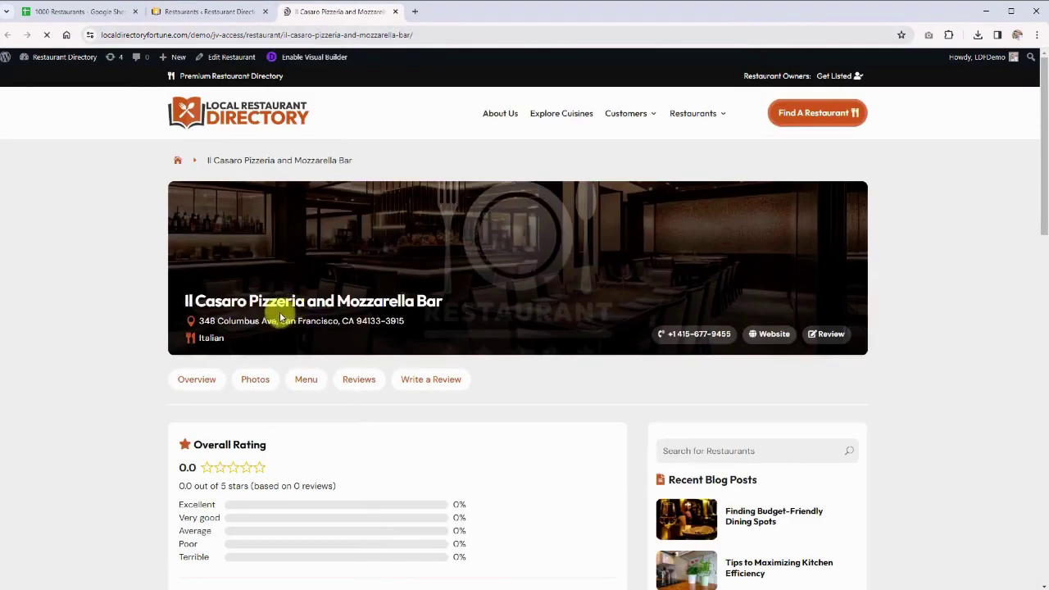
pyautogui.moveTo(194, 321); pyautogui.dragTo(366, 327)
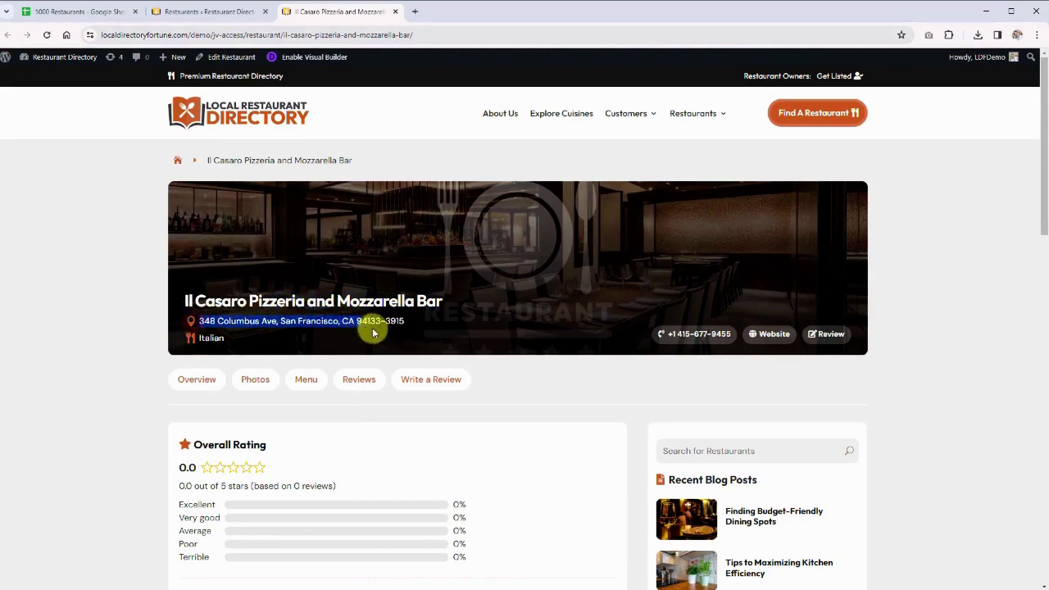
pyautogui.click(395, 328)
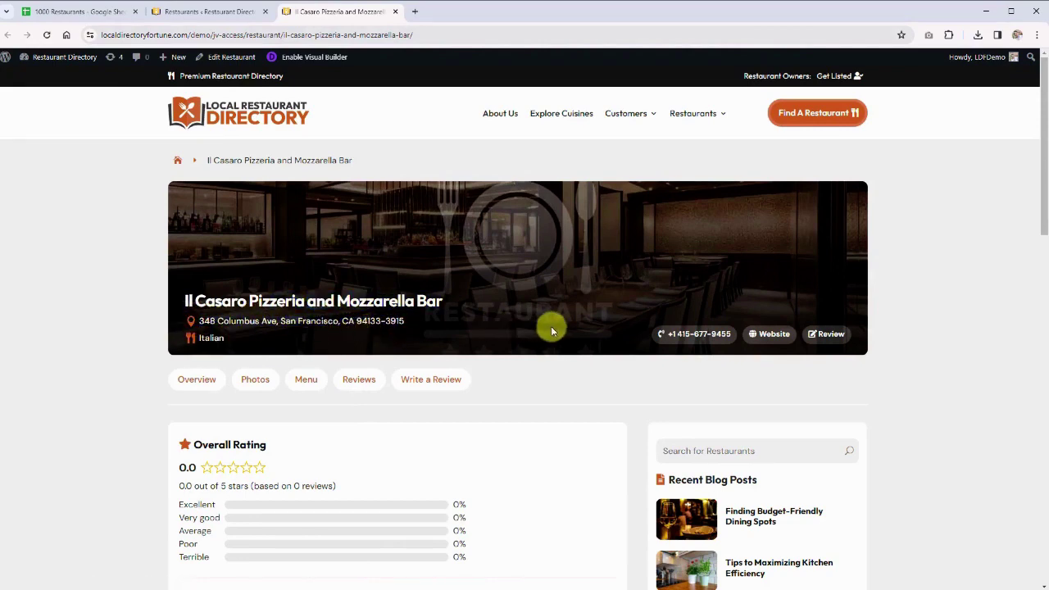